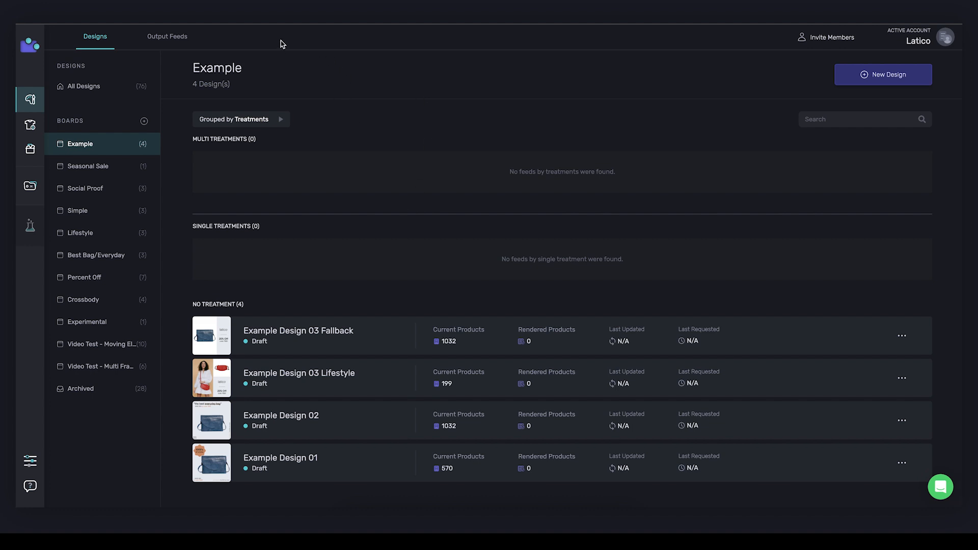
- Create a new output feed named Example Feed in Multi Treatment Mode
left_click(176, 40)
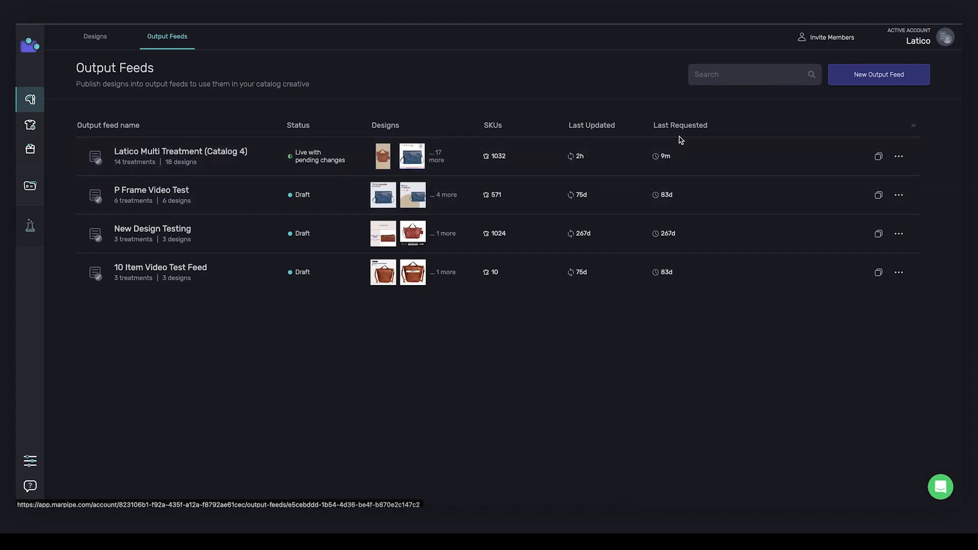
left_click(858, 80)
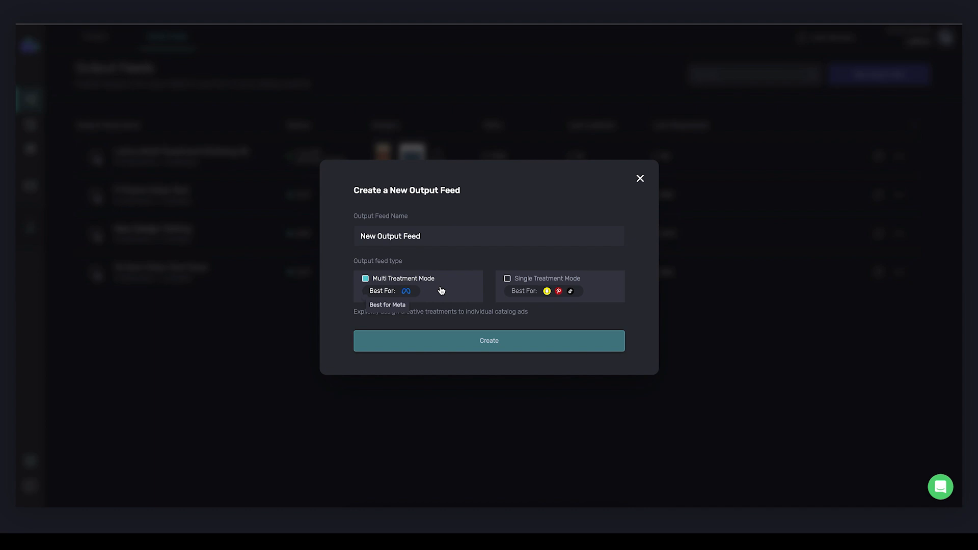
triple_click(422, 233)
type("Example Feed")
left_click(408, 340)
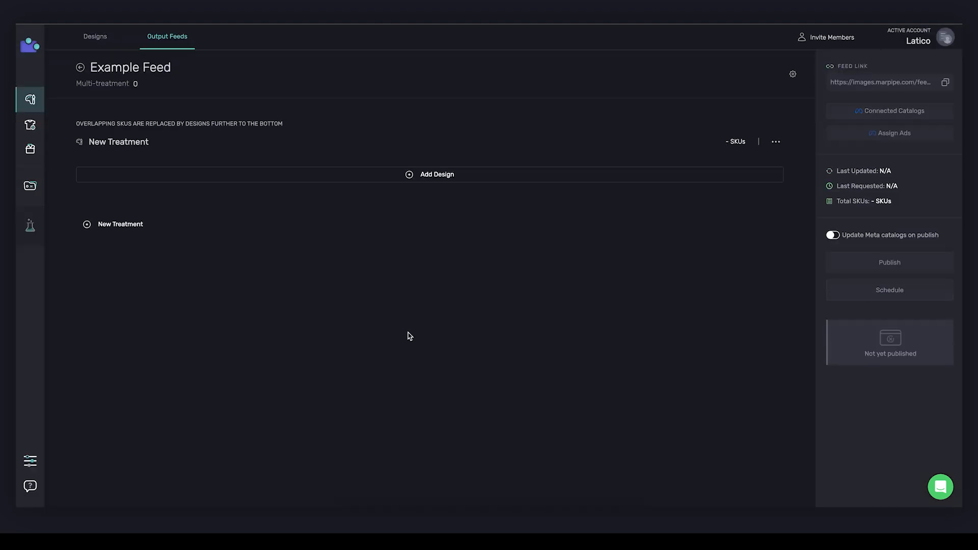
- Find the example designs and add Example Design 01 to the feed's initial treatment, New Treatment
left_click(212, 178)
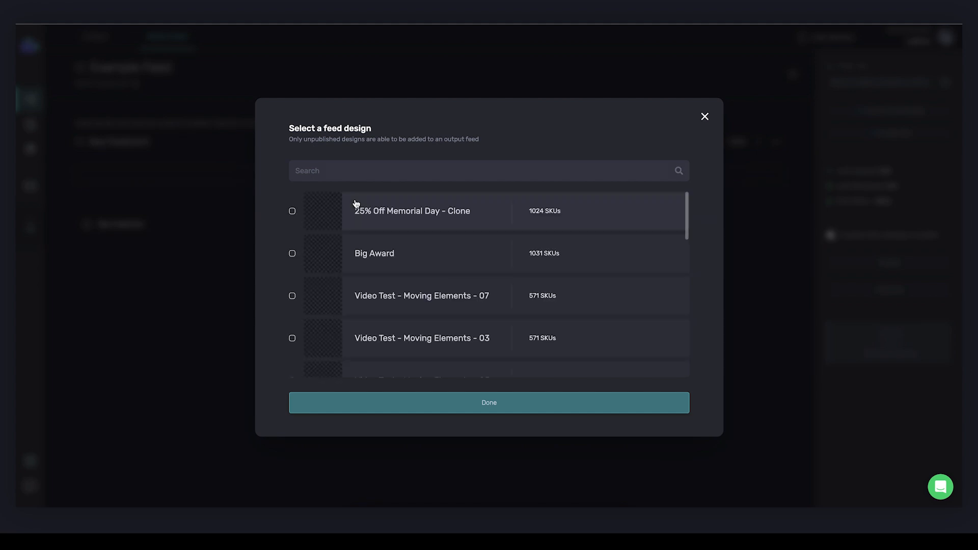
scroll(452, 234, "down", 1)
left_click(444, 170)
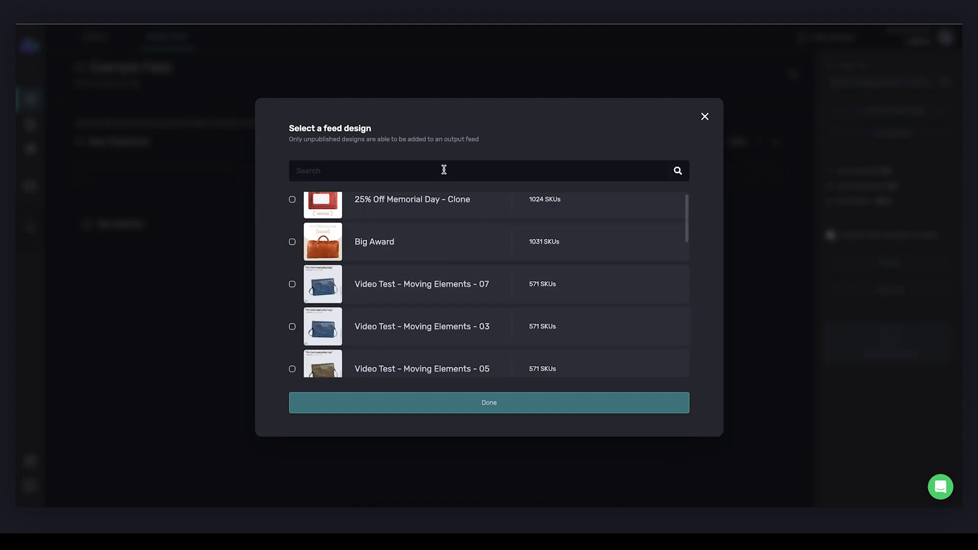
type("example")
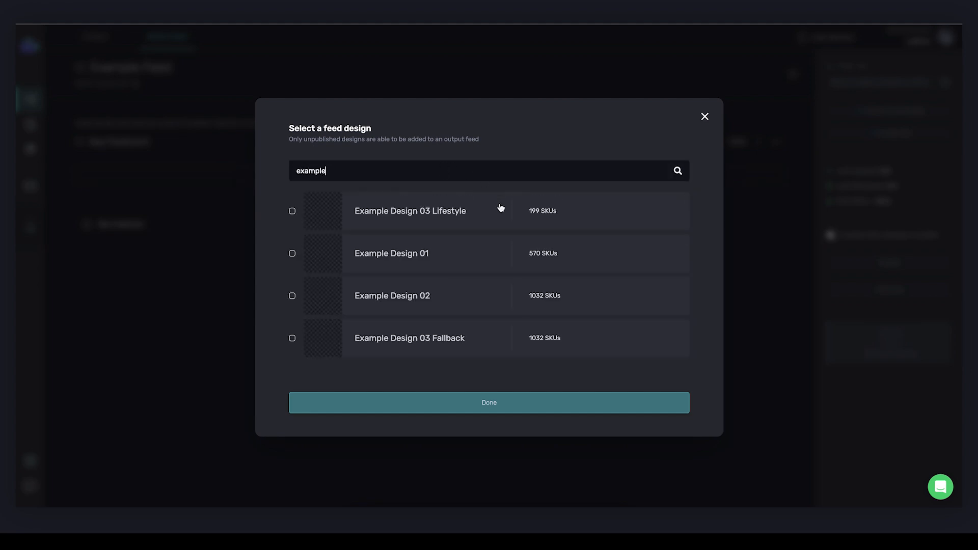
left_click(413, 255)
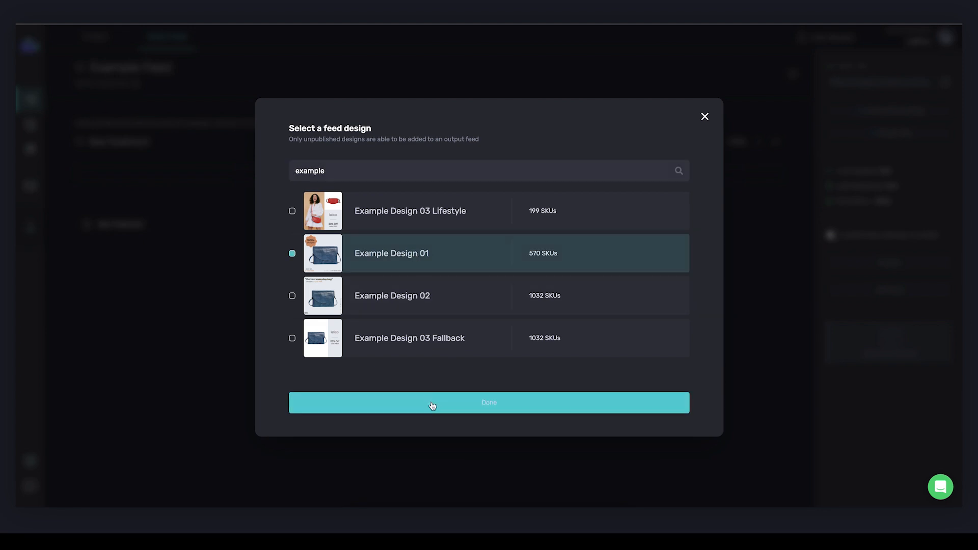
left_click(433, 404)
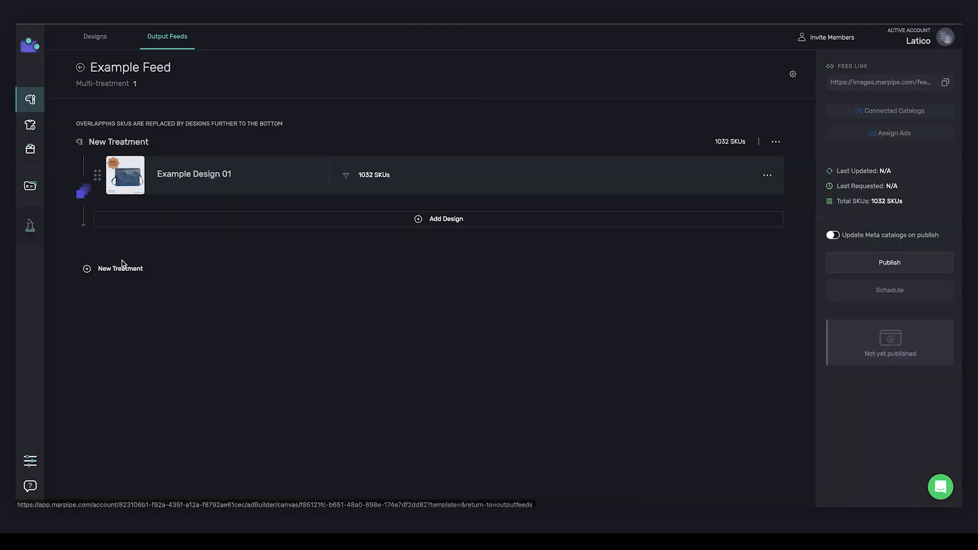
- Create a second treatment named Example 02 and add Example Design 02 to it
left_click(121, 268)
triple_click(420, 269)
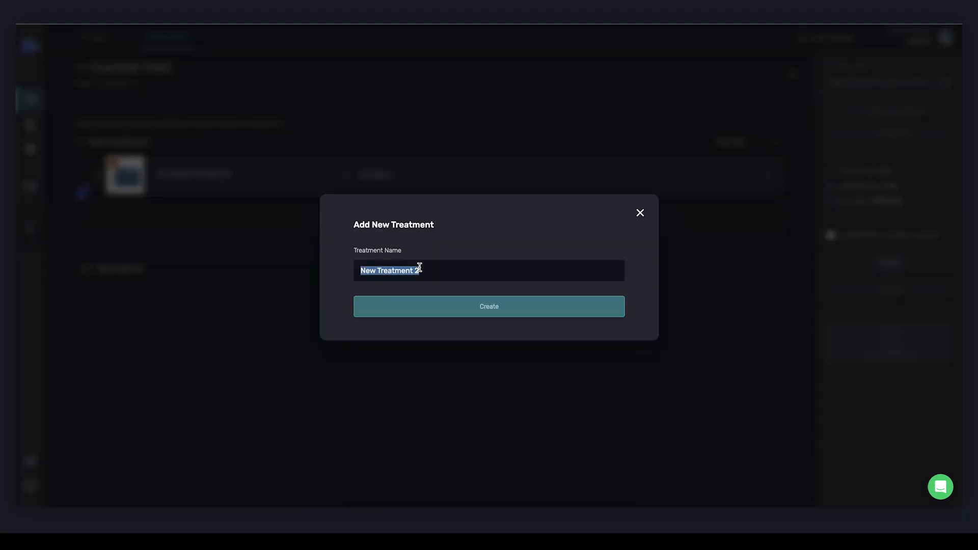
type("Example 01")
left_click(438, 305)
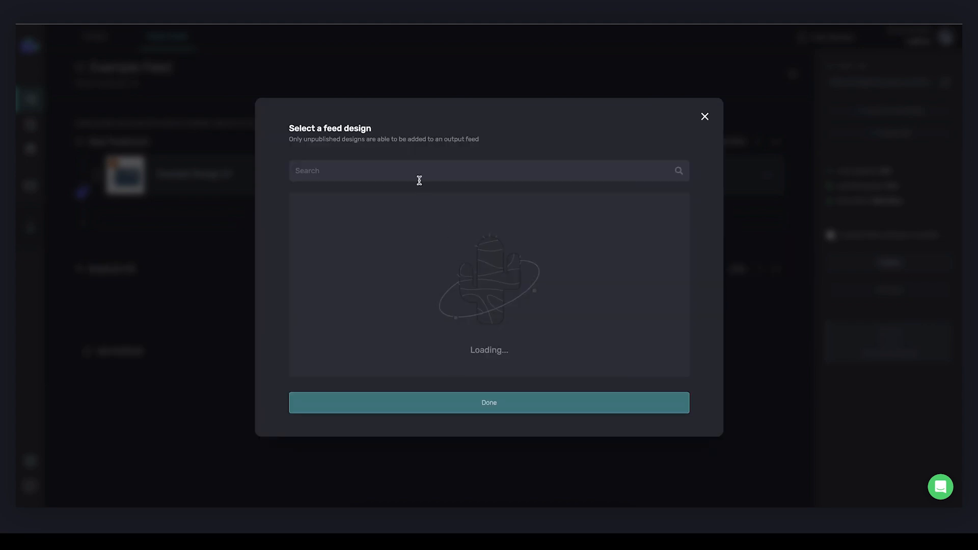
type("example")
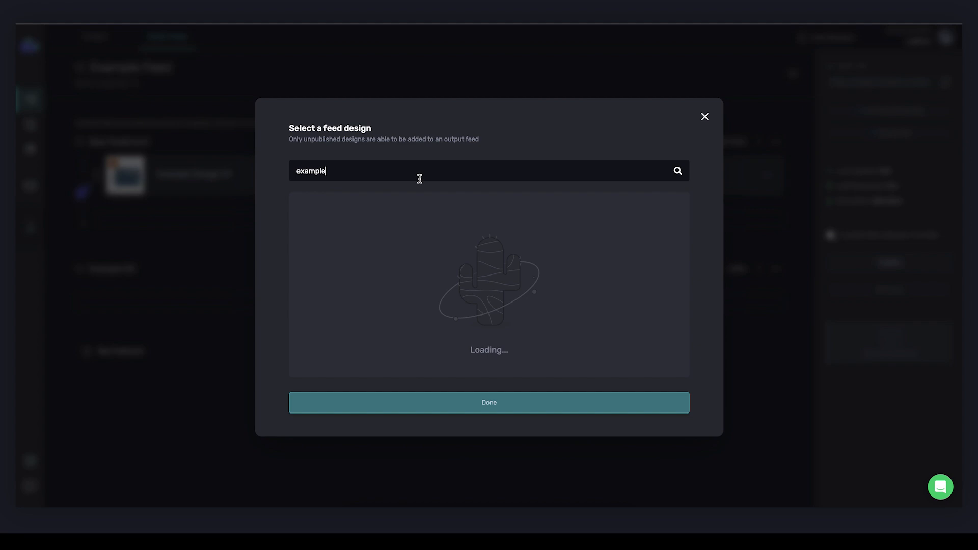
left_click(391, 251)
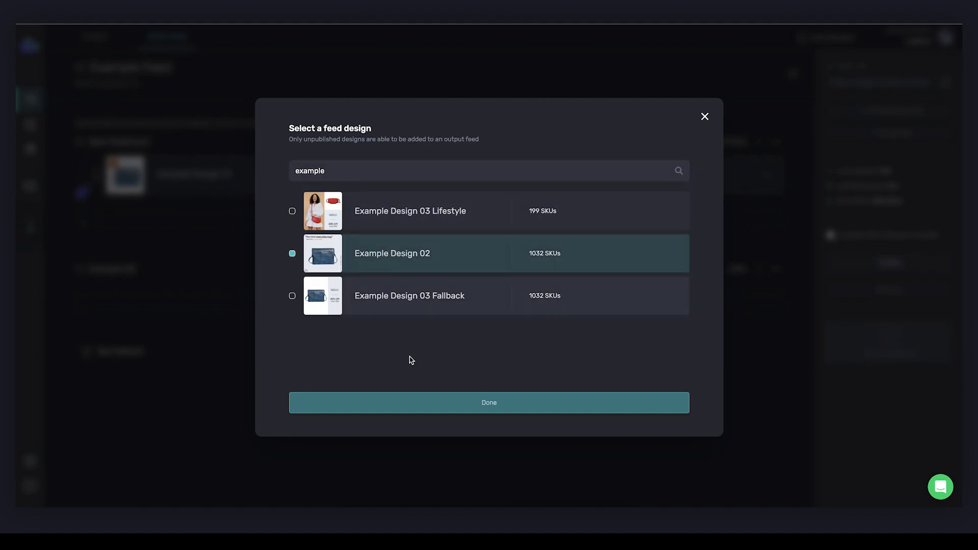
left_click(409, 403)
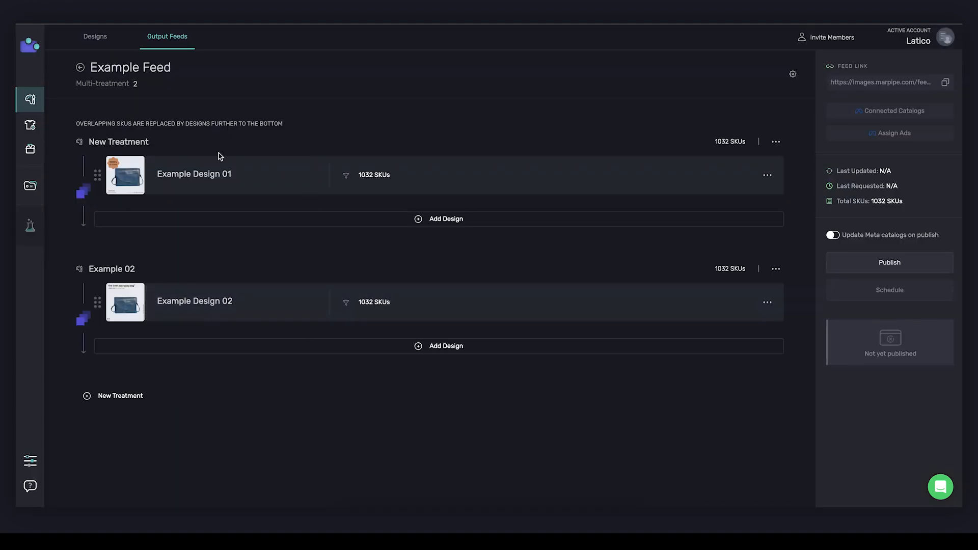
- Create a third treatment named Example 03 containing both Example Design 03 Fallback and Example Design 03 Lifestyle
left_click(123, 396)
left_click(440, 268)
key("ctrl+a")
type("Exampl")
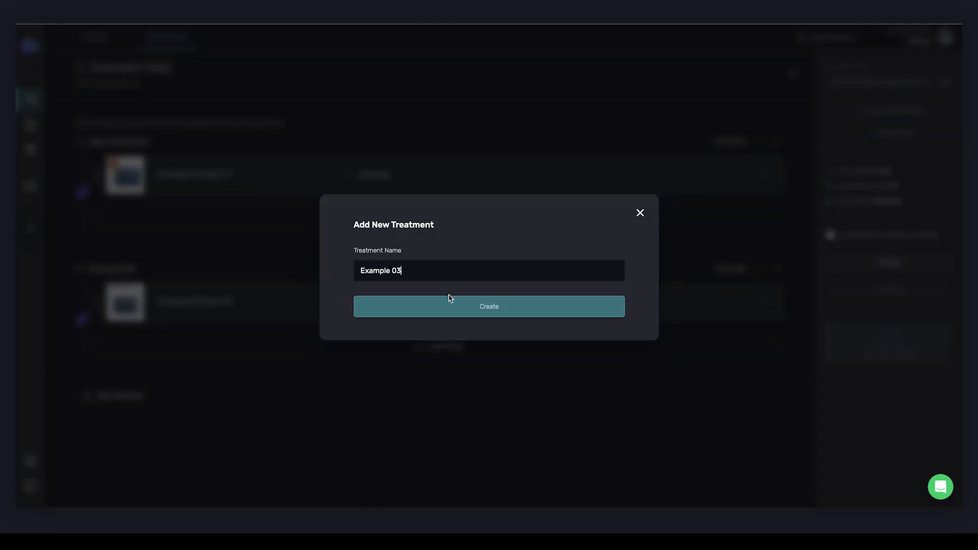
left_click(450, 306)
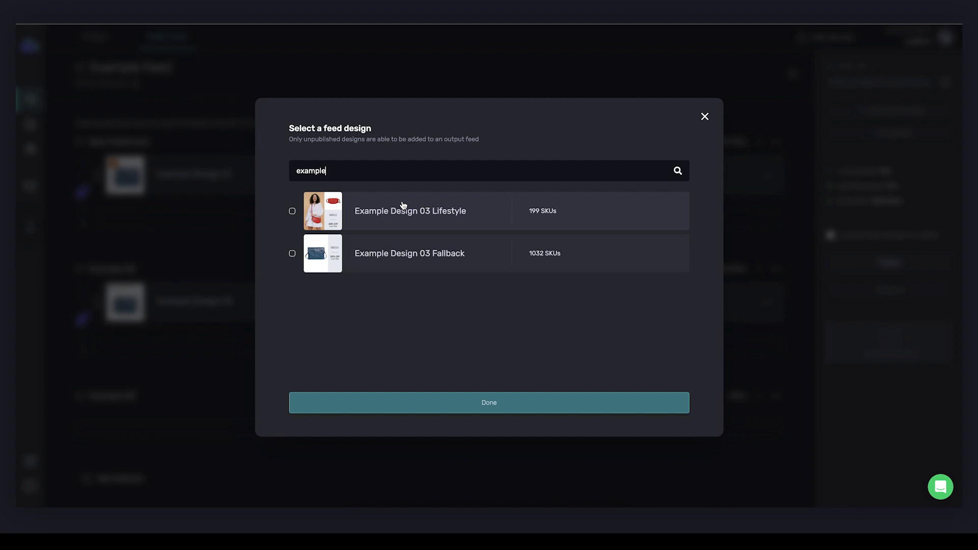
left_click(388, 253)
left_click(393, 219)
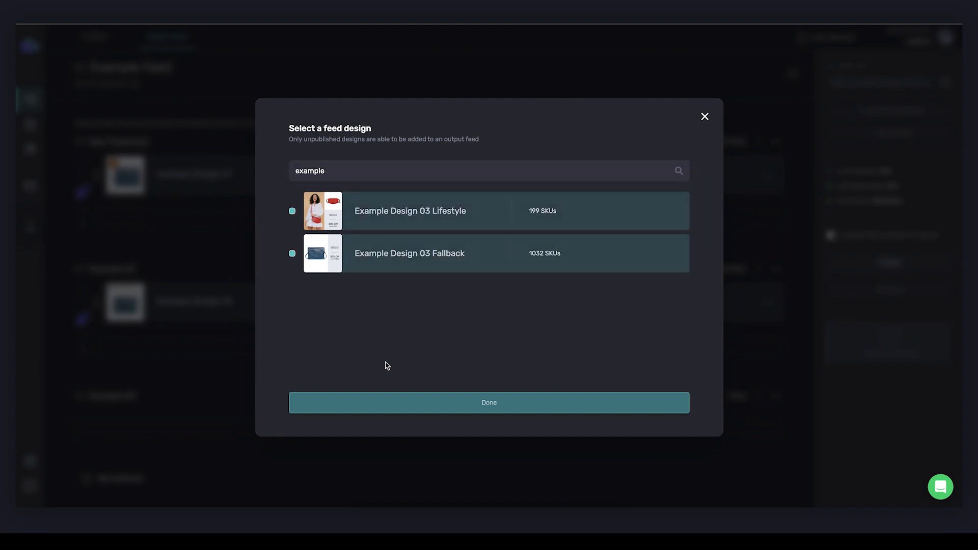
left_click(375, 403)
- Publish the output feed with its newly added designs and copy its feed link
scroll(310, 251, "down", 2)
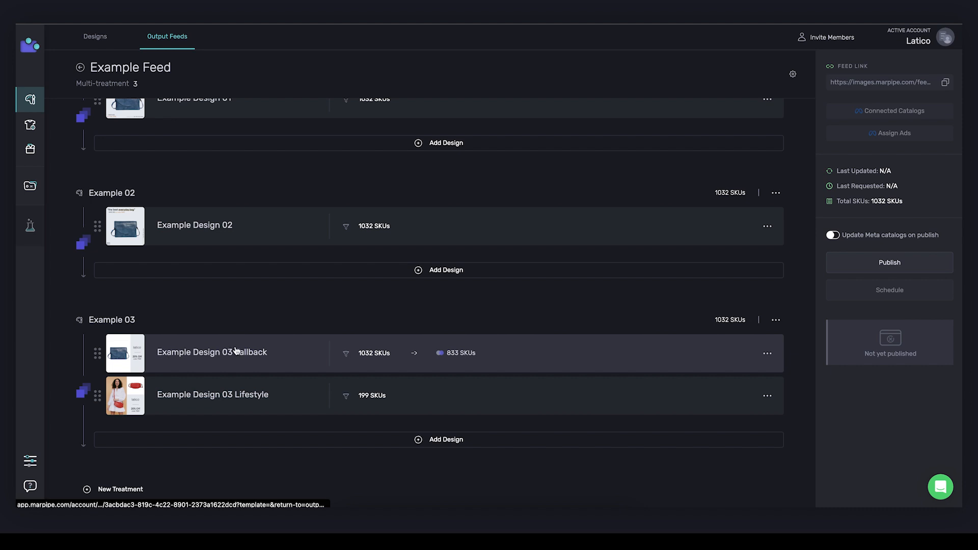
scroll(167, 178, "up", 1)
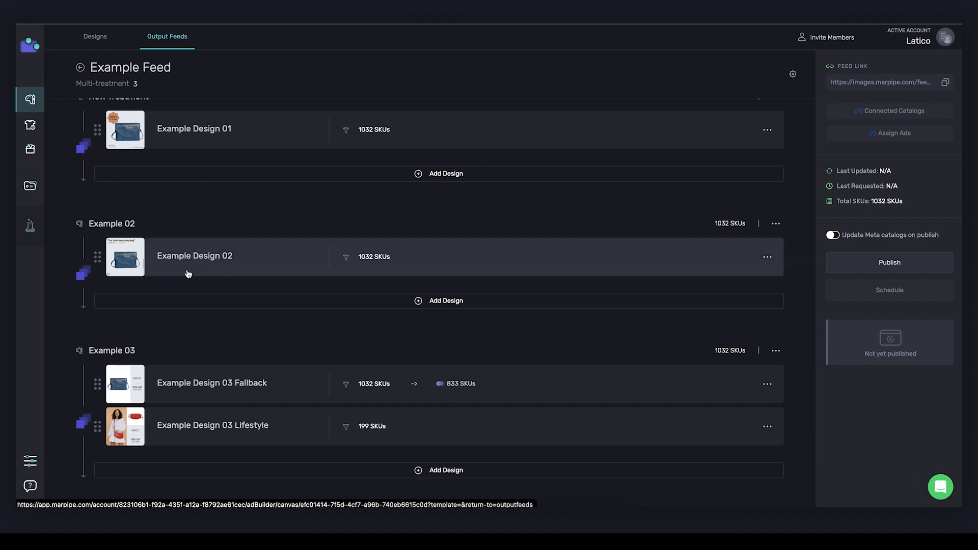
scroll(187, 274, "down", 1)
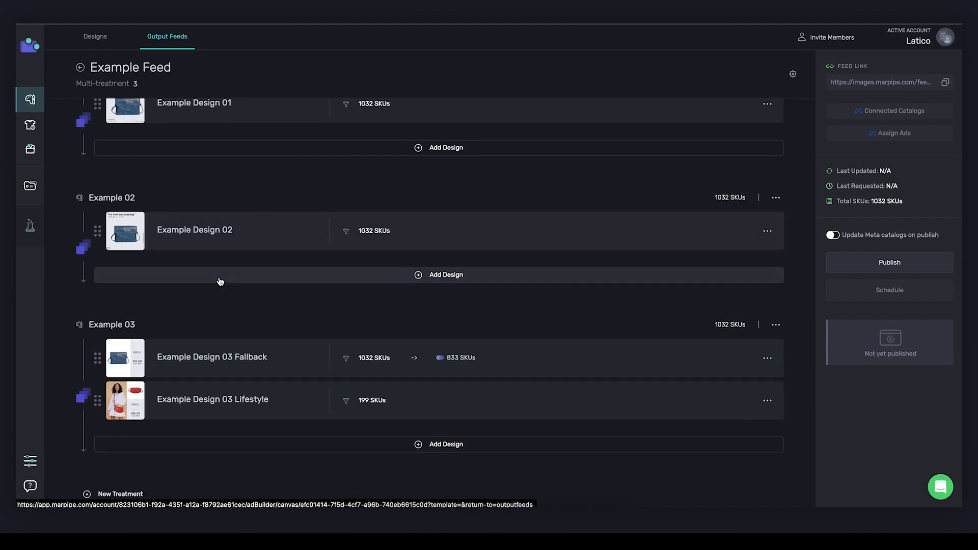
scroll(225, 280, "down", 1)
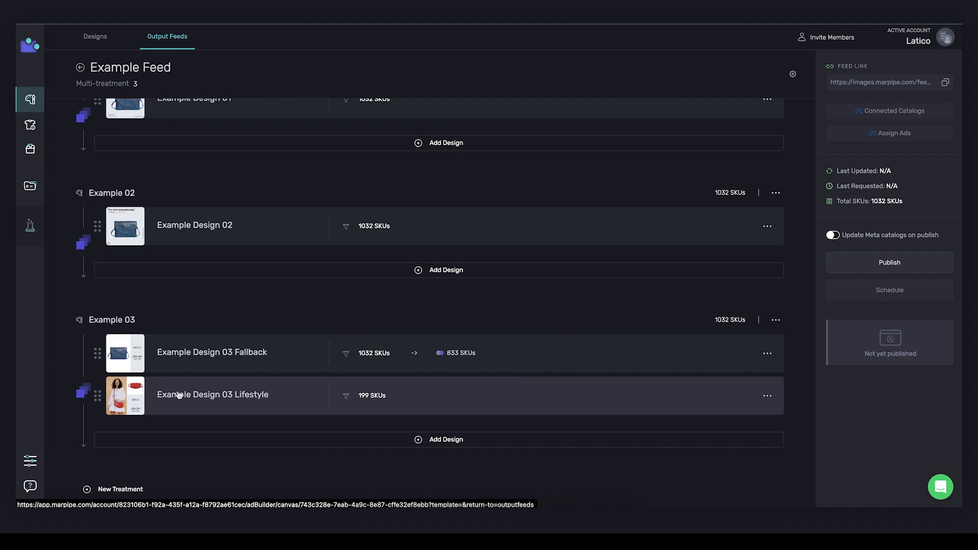
mouse_move(451, 357)
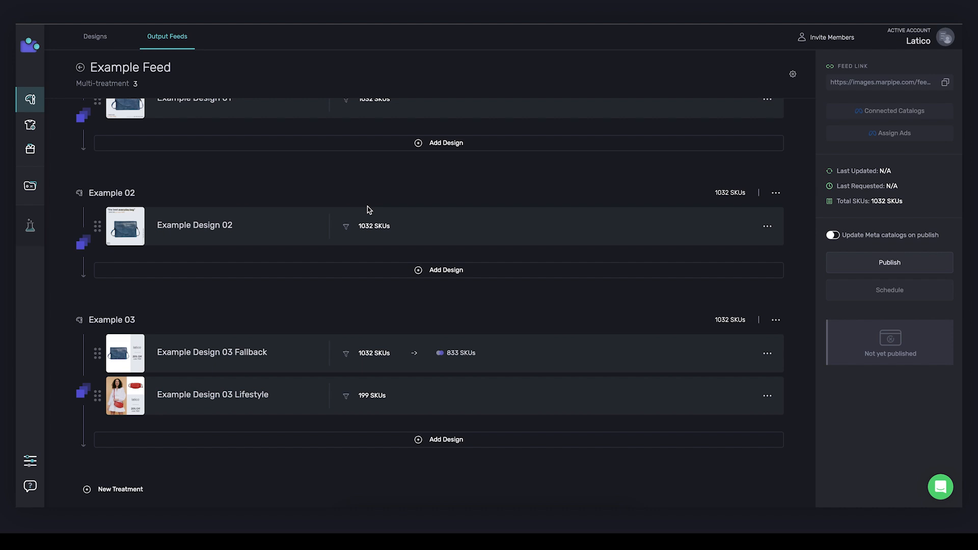
scroll(367, 209, "up", 1)
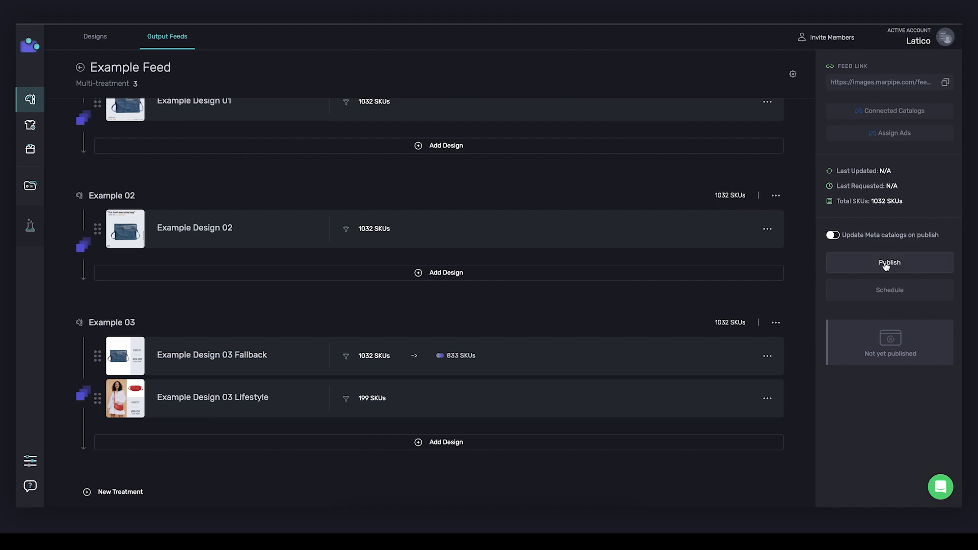
left_click(887, 266)
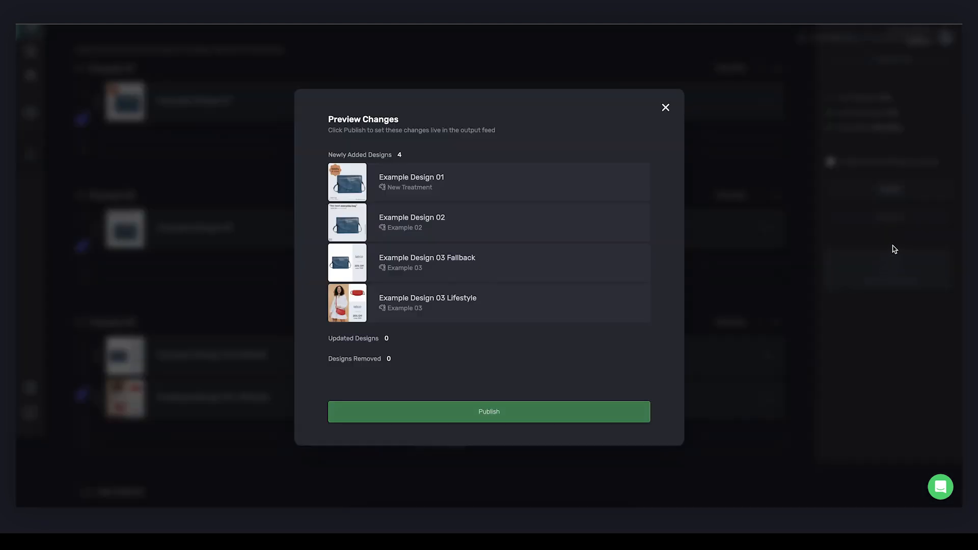
left_click(502, 410)
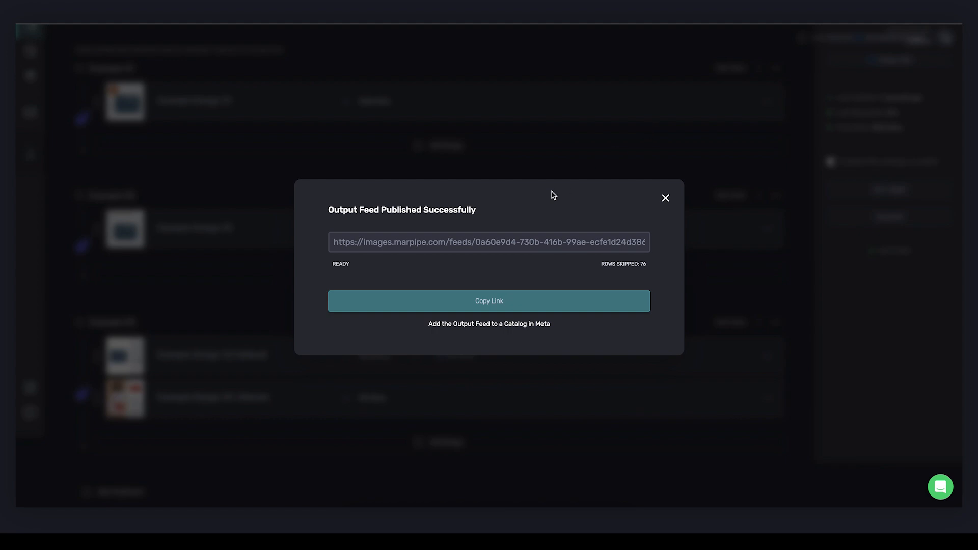
left_click(666, 198)
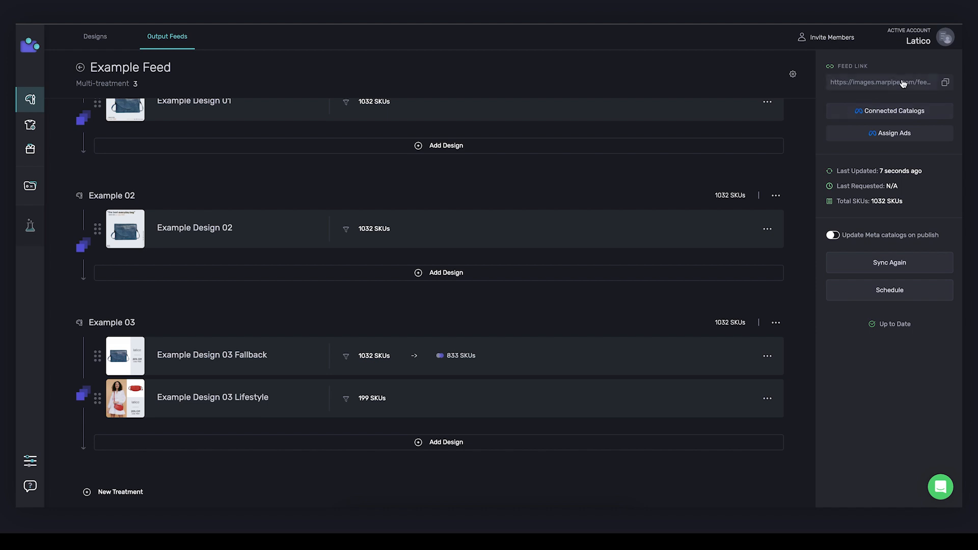
left_click(946, 83)
- Upload the output feed as a supplementary feed to the Latico x Marpipe Example catalog under the Latico Leathers ad account
left_click(859, 119)
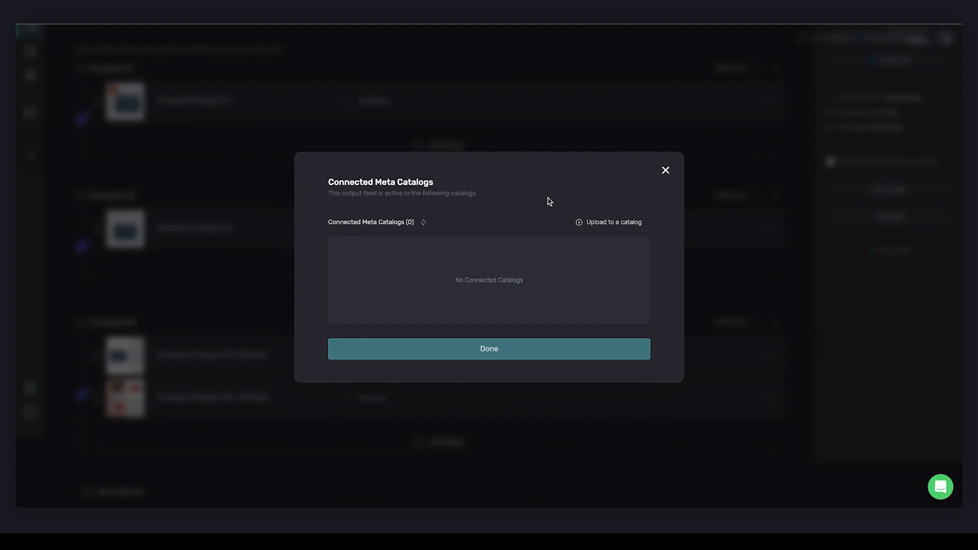
left_click(598, 228)
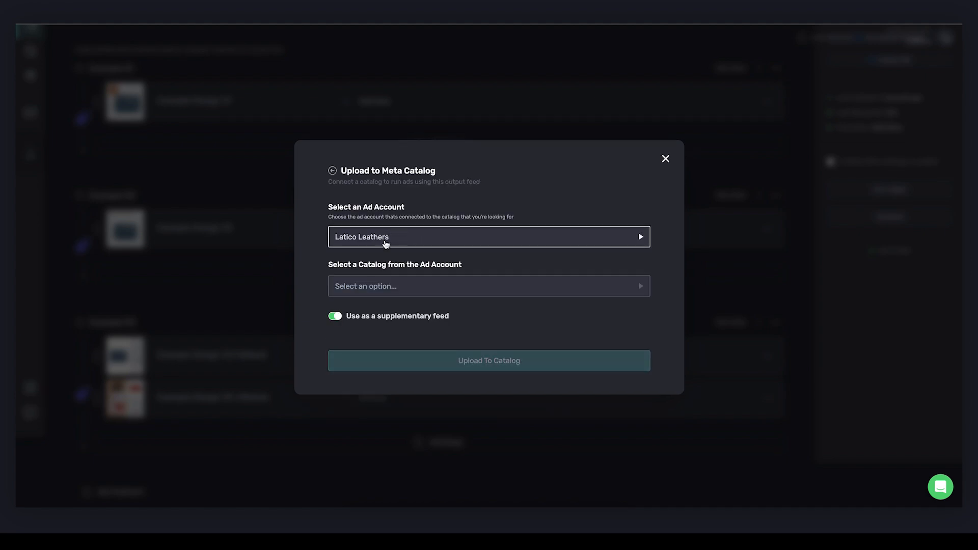
left_click(405, 285)
left_click(405, 286)
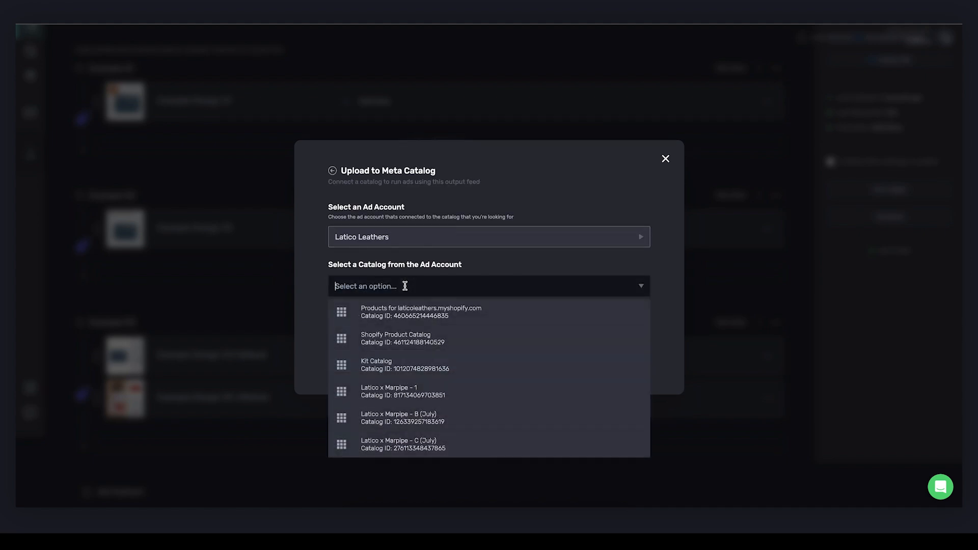
type("example")
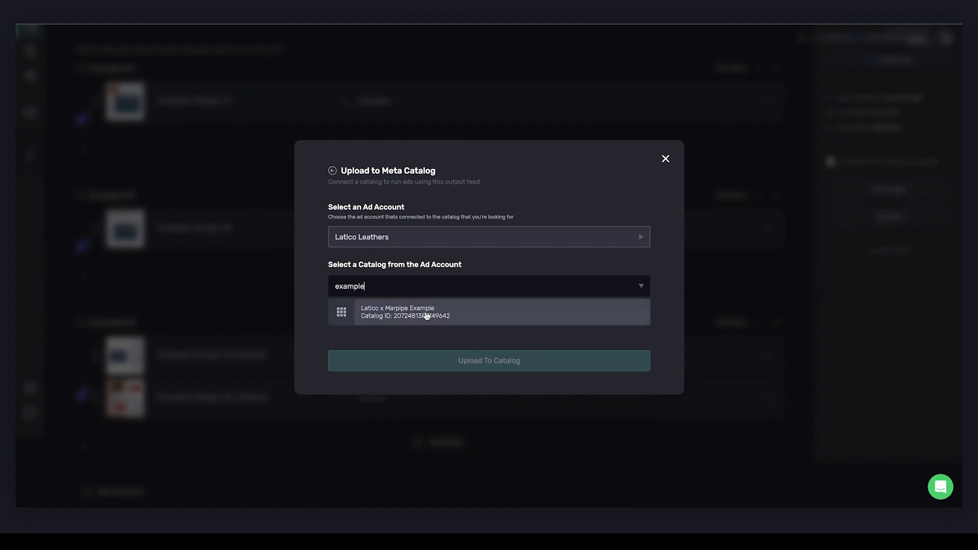
left_click(426, 316)
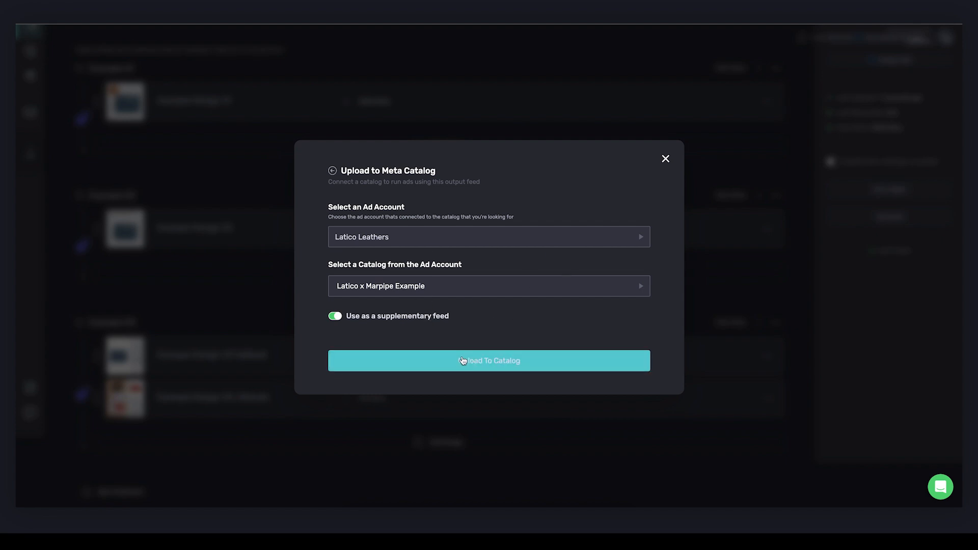
left_click(464, 362)
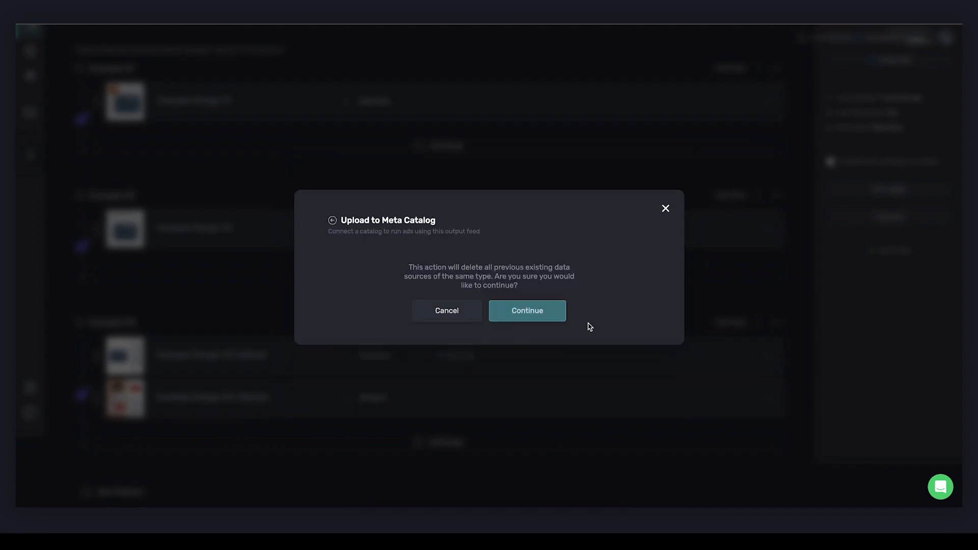
left_click(543, 311)
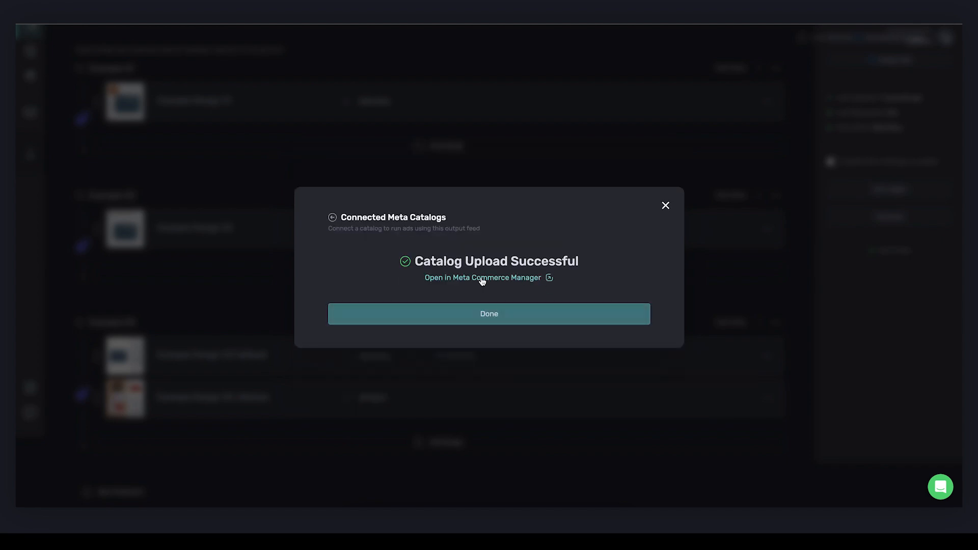
- Switch to Meta Ads Manager and open the Marpipe Example 03 ad for editing
left_click(452, 280)
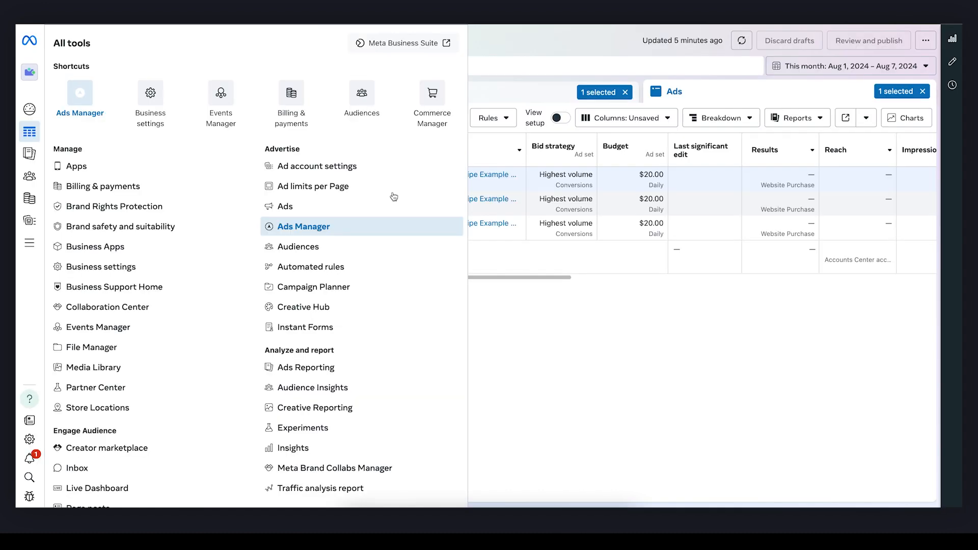
left_click(550, 368)
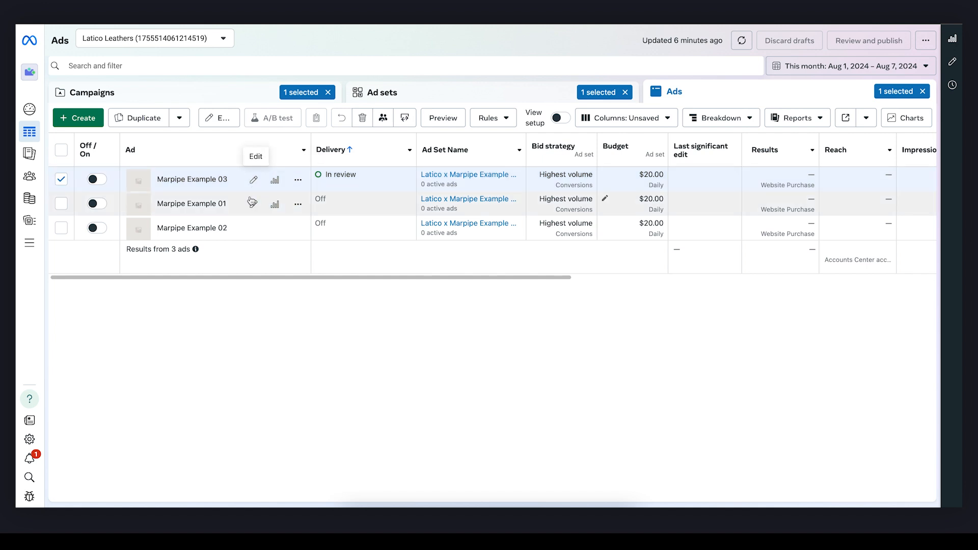
left_click(253, 180)
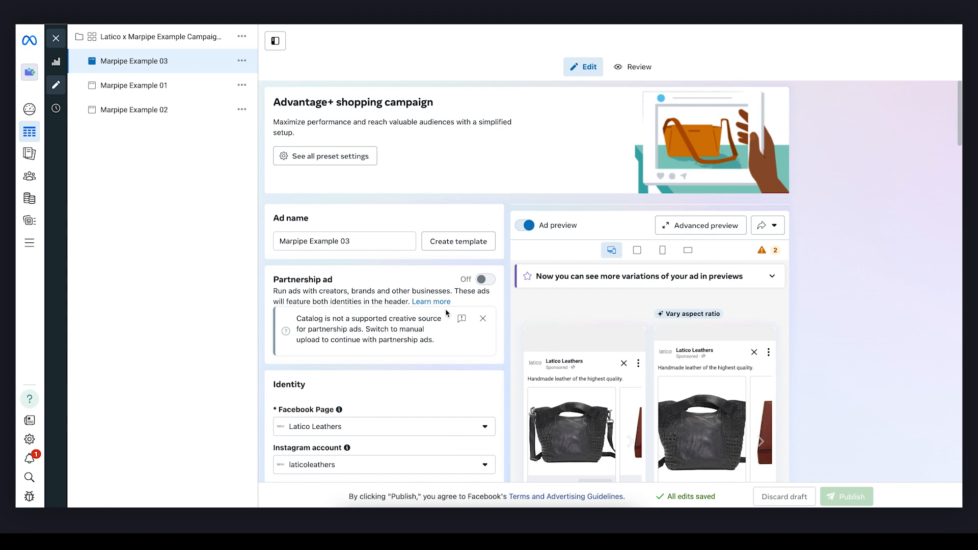
- Set the catalog of the Marpipe Example 01 ad to Latico x Marpipe Example, matching the Marpipe Example 03 ad
scroll(446, 313, "down", 3)
scroll(447, 313, "down", 5)
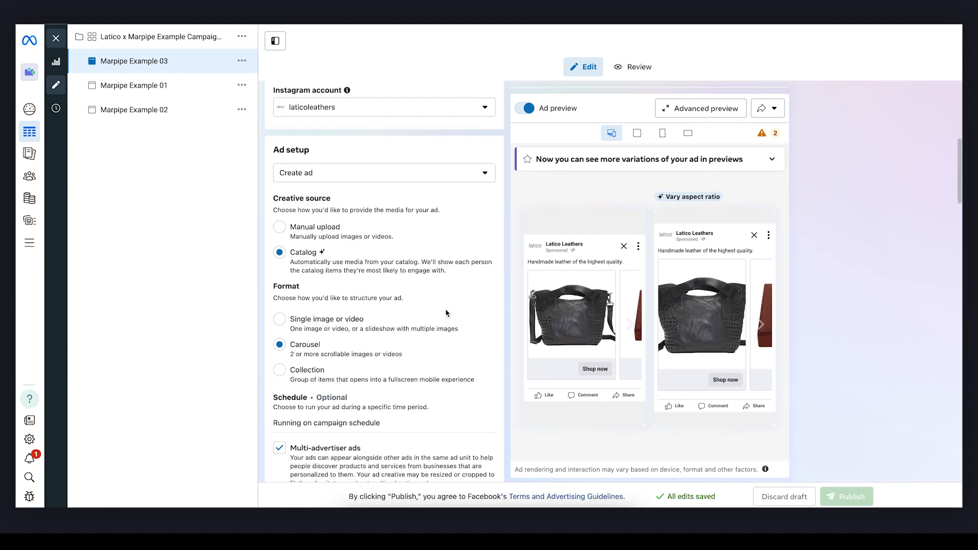
scroll(447, 312, "down", 1)
scroll(410, 293, "down", 5)
scroll(414, 291, "down", 6)
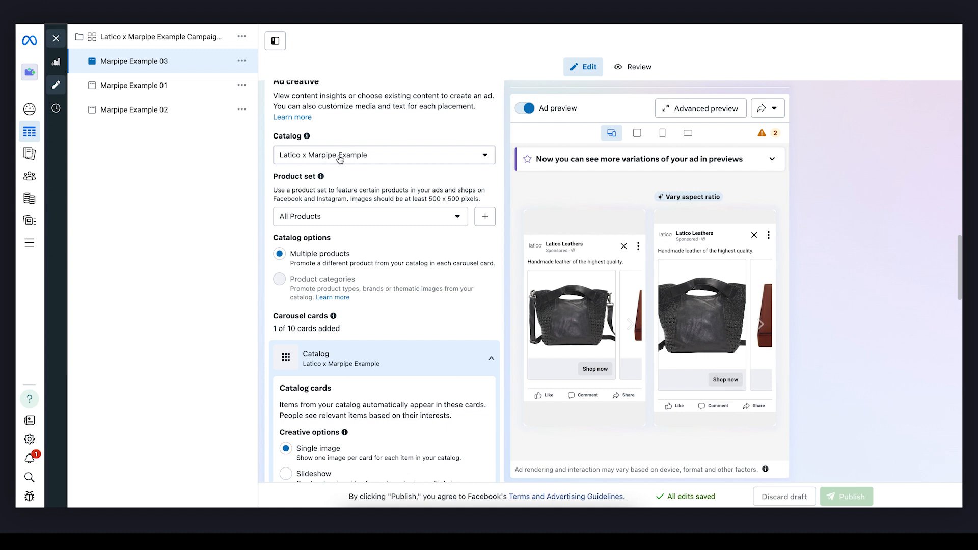
left_click(138, 86)
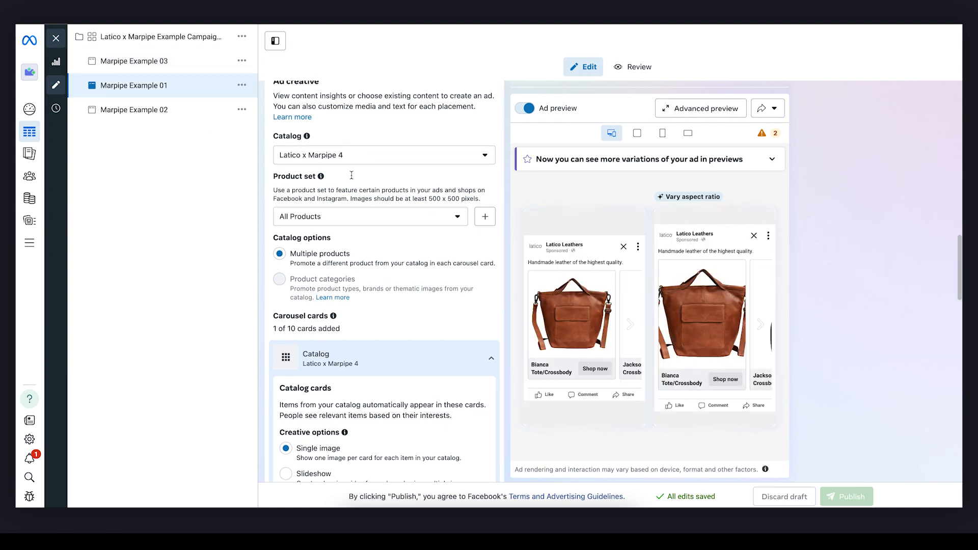
left_click(361, 156)
left_click(331, 178)
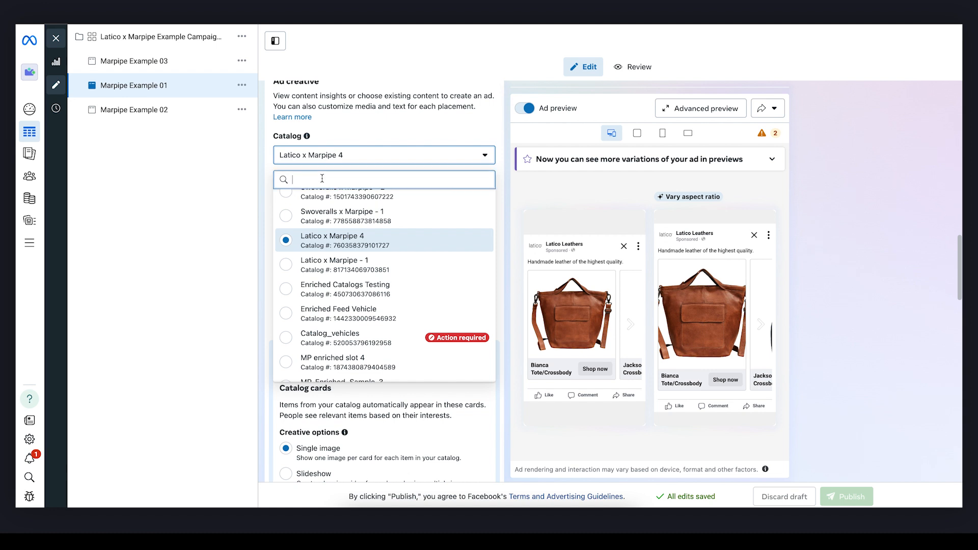
type("latico")
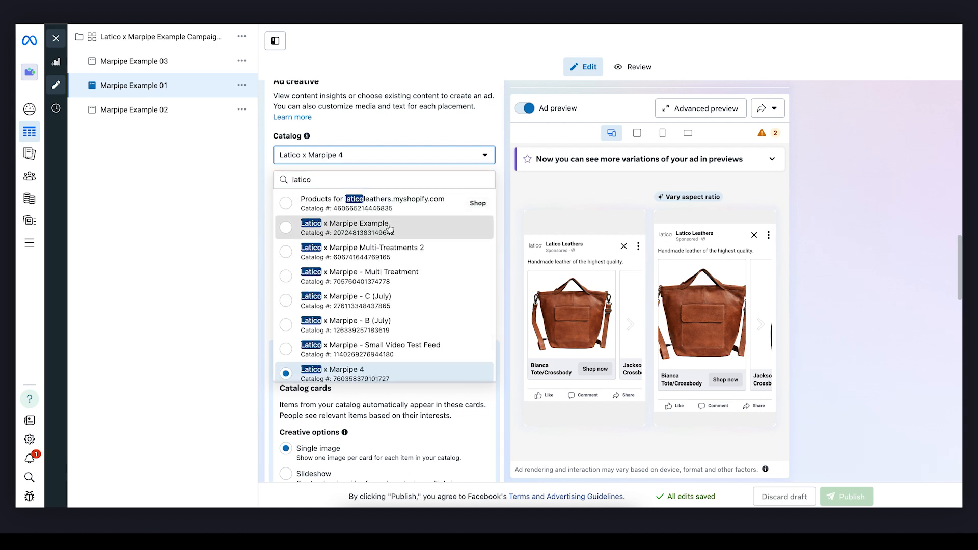
left_click(392, 229)
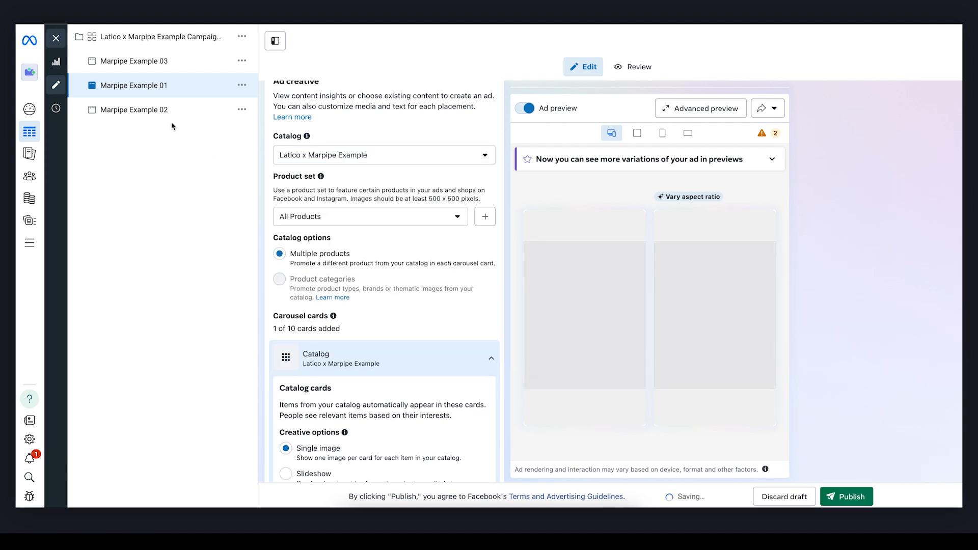
- Set the catalog of the Marpipe Example 02 ad to Latico x Marpipe Example and publish the ad edits
left_click(160, 112)
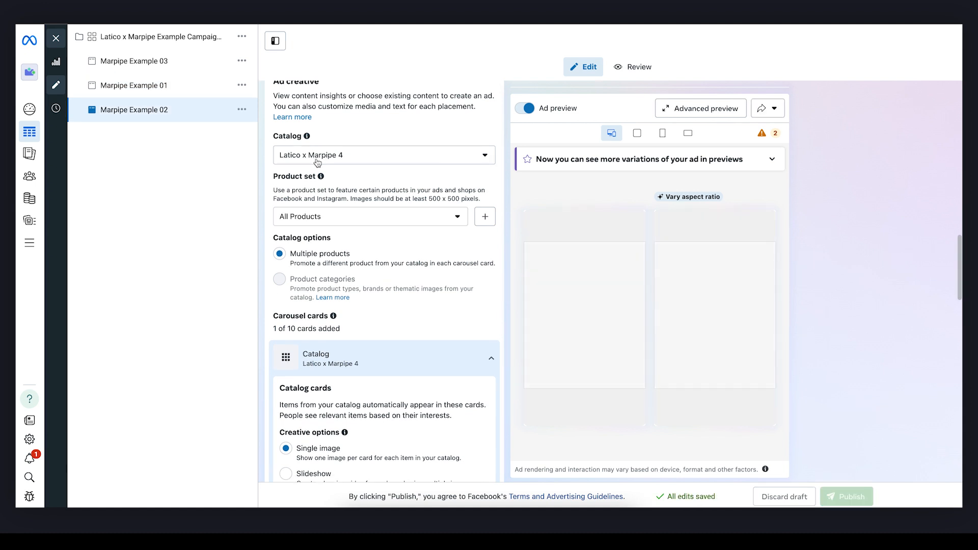
left_click(348, 155)
type("e Exampl")
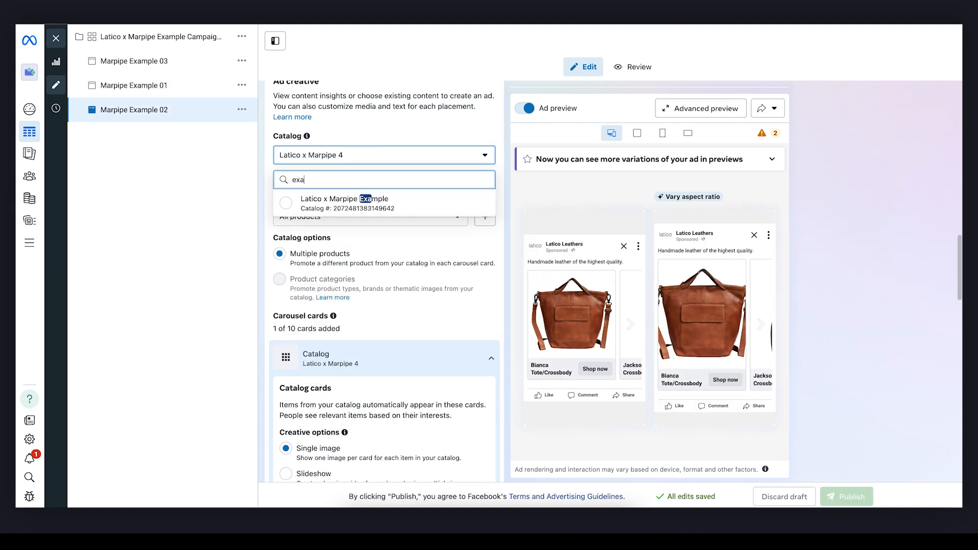
type("e")
left_click(328, 206)
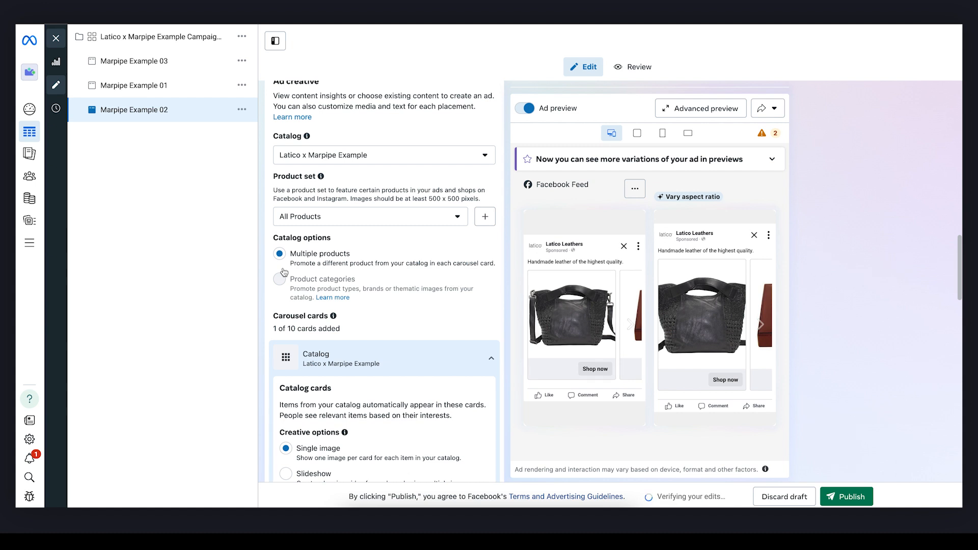
scroll(283, 271, "down", 5)
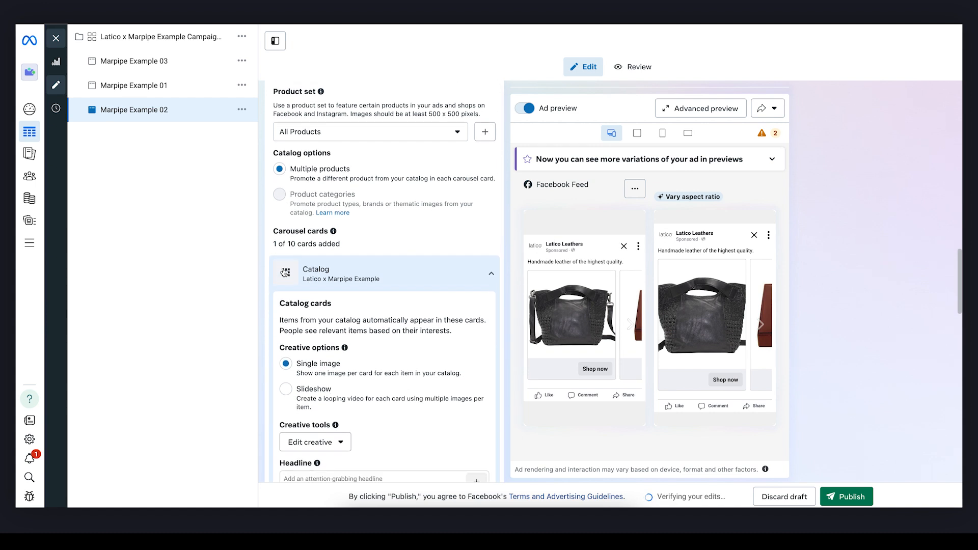
scroll(284, 272, "down", 3)
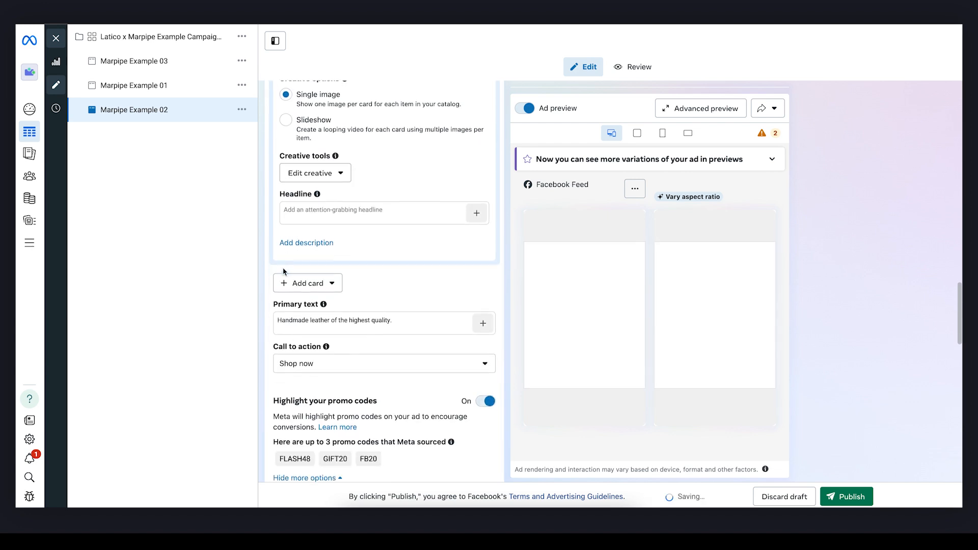
scroll(366, 254, "down", 3)
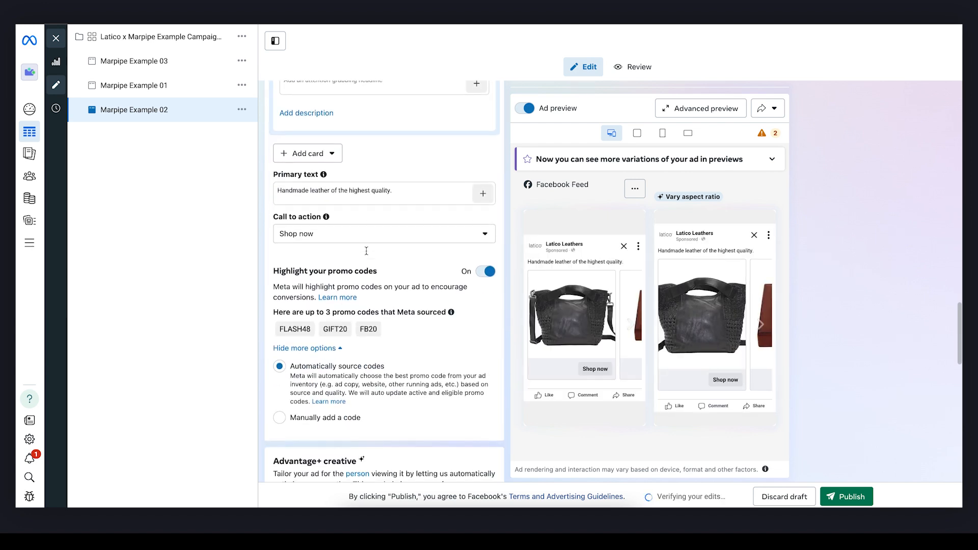
left_click(860, 501)
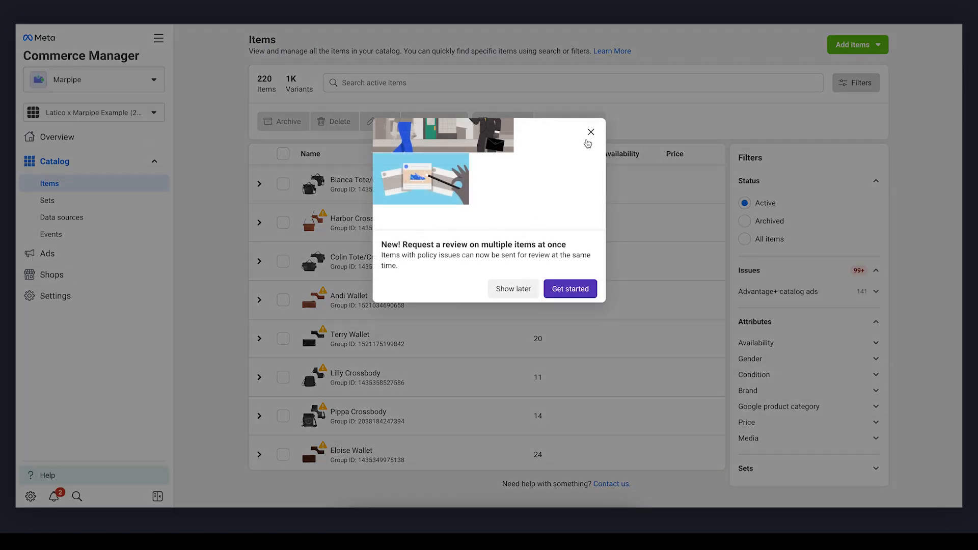
- In Commerce Manager, examine the ads media of the first Bianca Tote/Crossbody variant in the Latico x Marpipe Example catalog
left_click(590, 132)
left_click(260, 184)
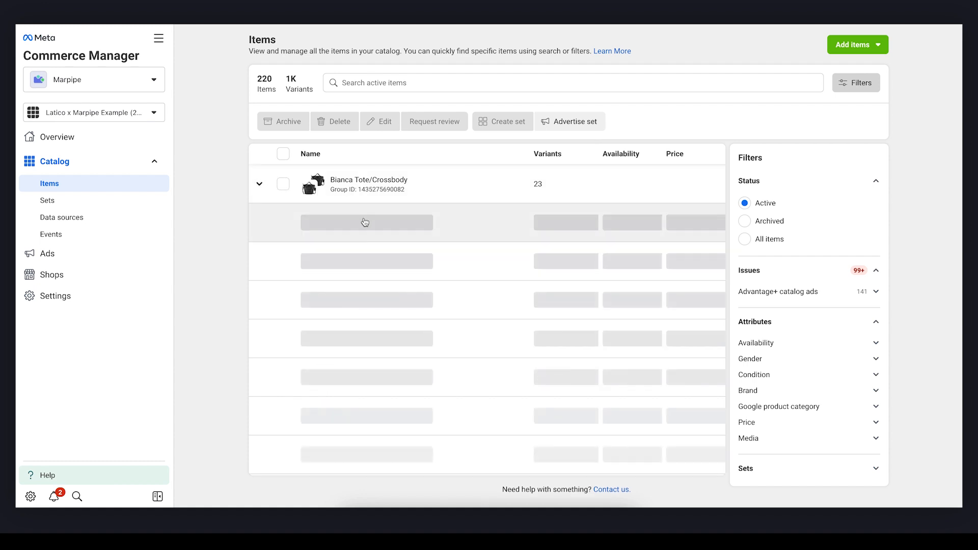
left_click(351, 230)
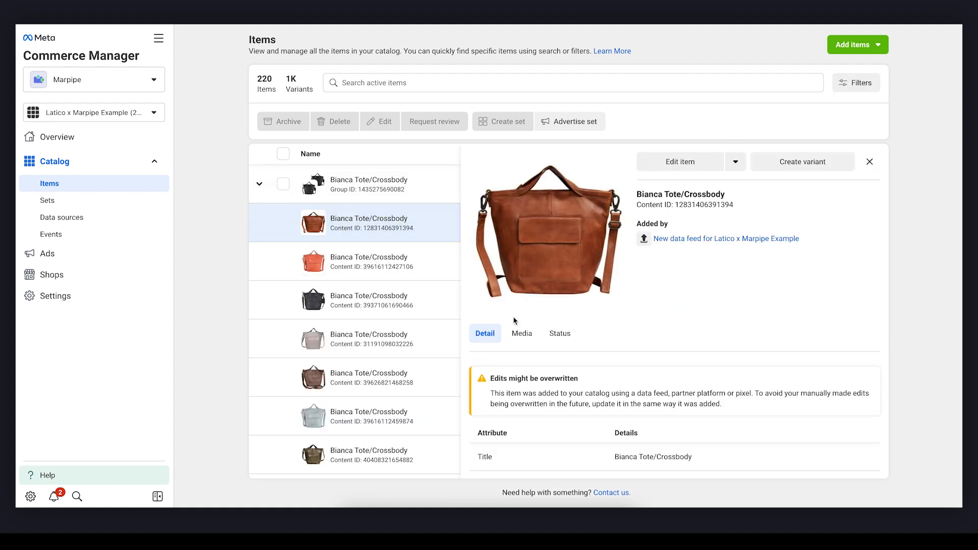
left_click(520, 339)
left_click(556, 429)
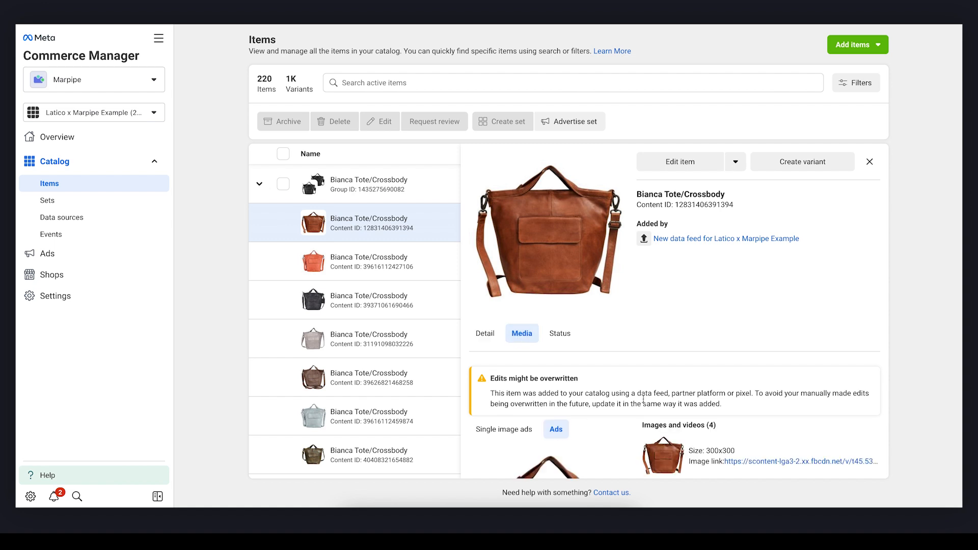
scroll(696, 391, "down", 3)
scroll(696, 390, "down", 1)
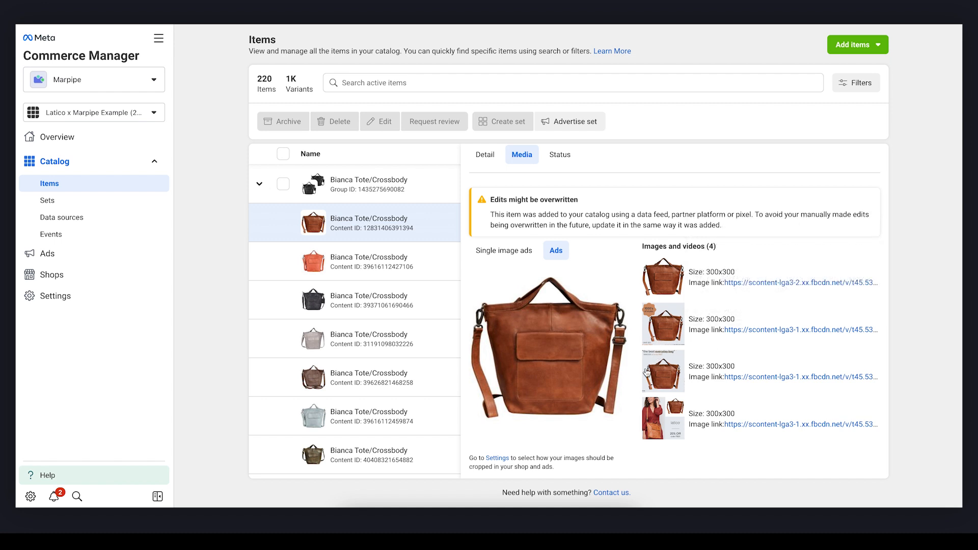
mouse_move(576, 325)
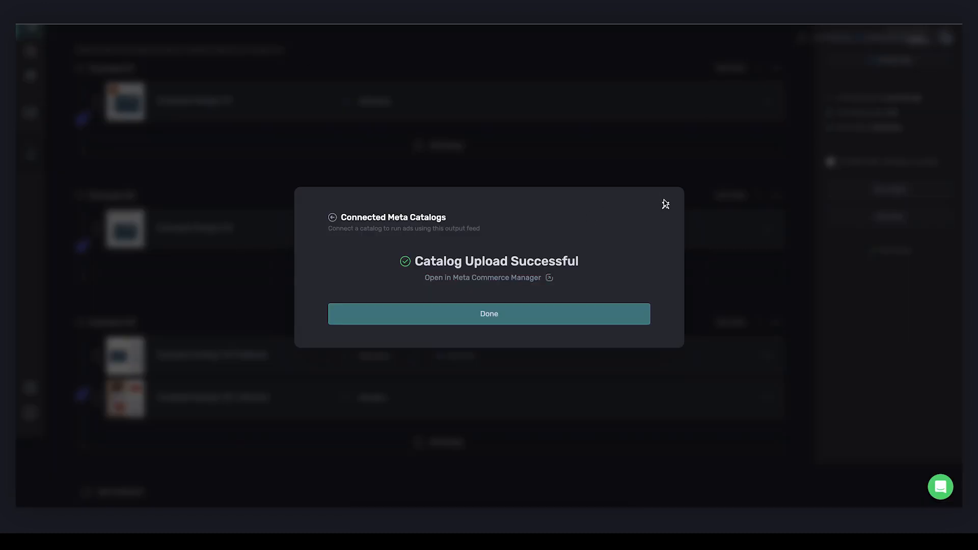
- Close the catalog upload dialog in Marpipe and preview the Marpipe Example 02 ad in Meta Ads Manager
left_click(666, 204)
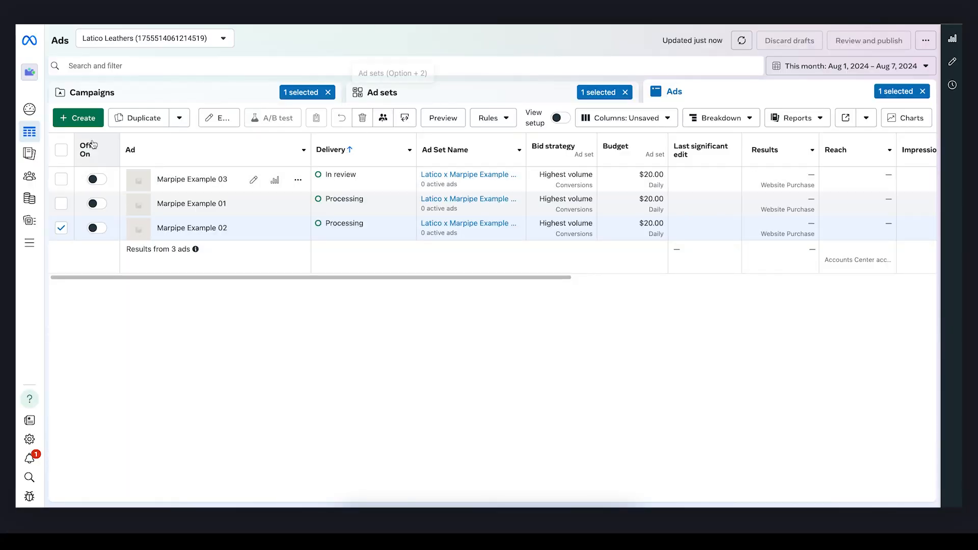
left_click(62, 179)
left_click(62, 227)
left_click(442, 119)
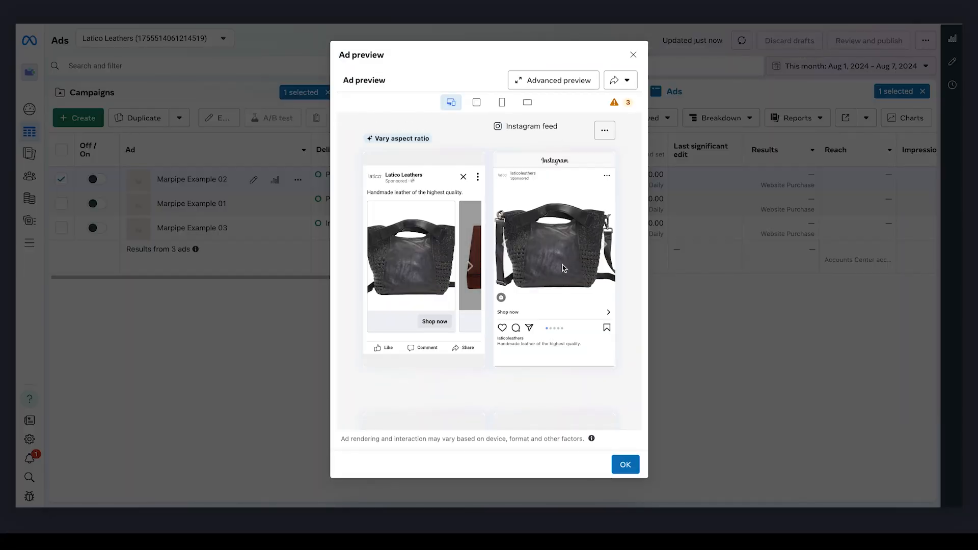
left_click(282, 383)
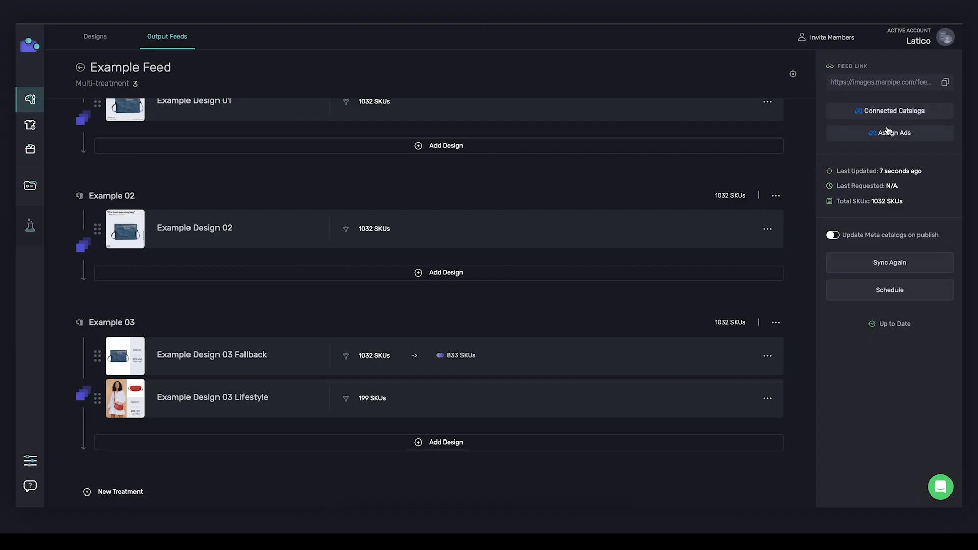
- In Marpipe, start assigning the feed's treatments to ads in the Latico x Marpipe Example Campaign under the Latico Leathers ad account
left_click(880, 136)
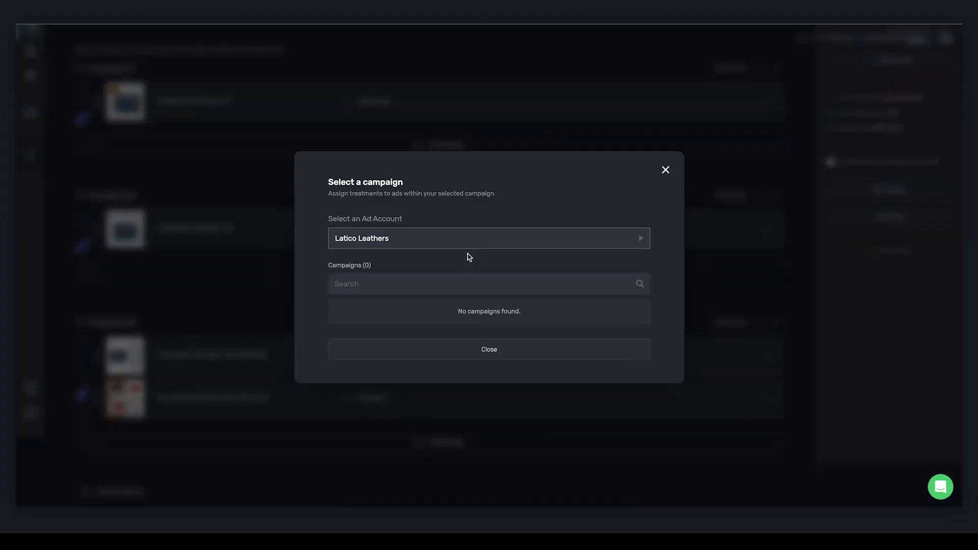
left_click(407, 284)
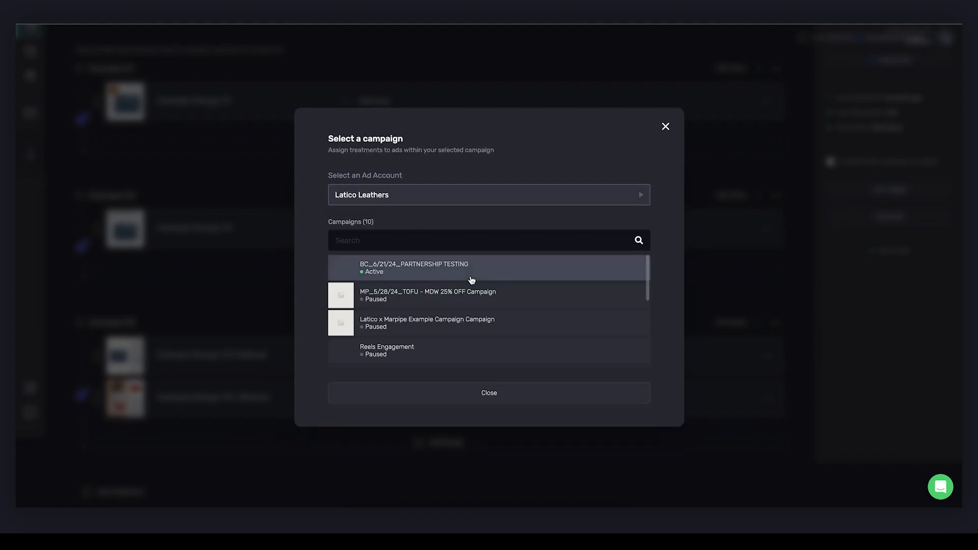
left_click(454, 322)
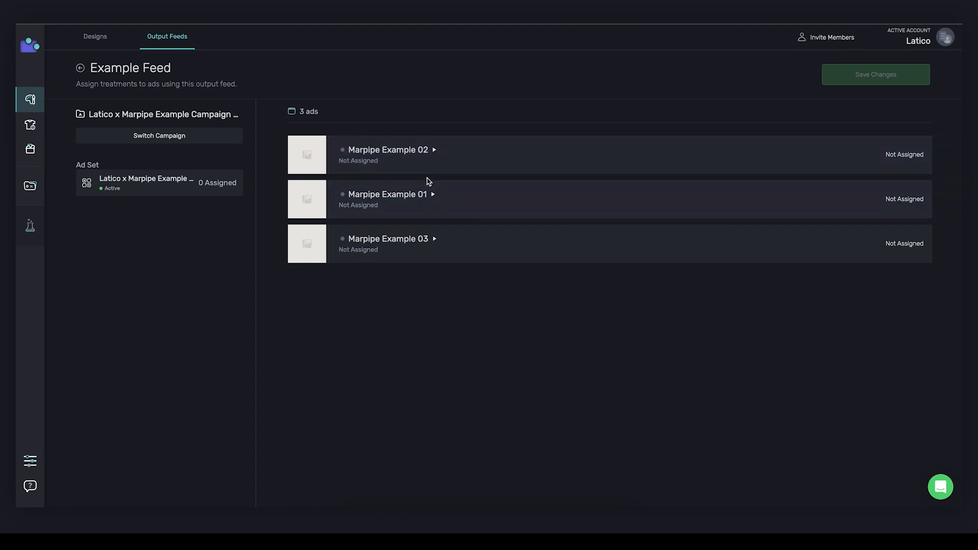
- Assign the Example 01 treatment to the Marpipe Example 01 ad and Example 02 to the Marpipe Example 02 ad
left_click(451, 189)
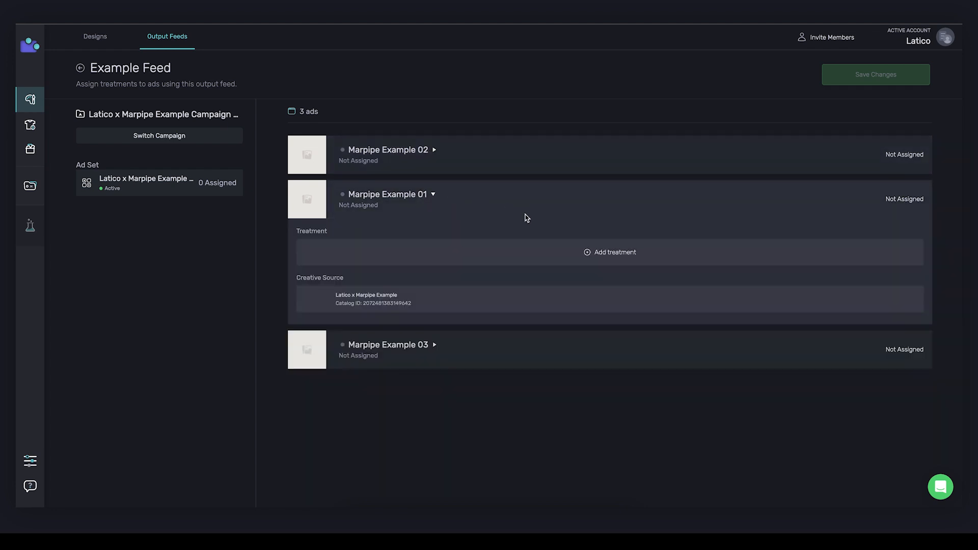
left_click(484, 249)
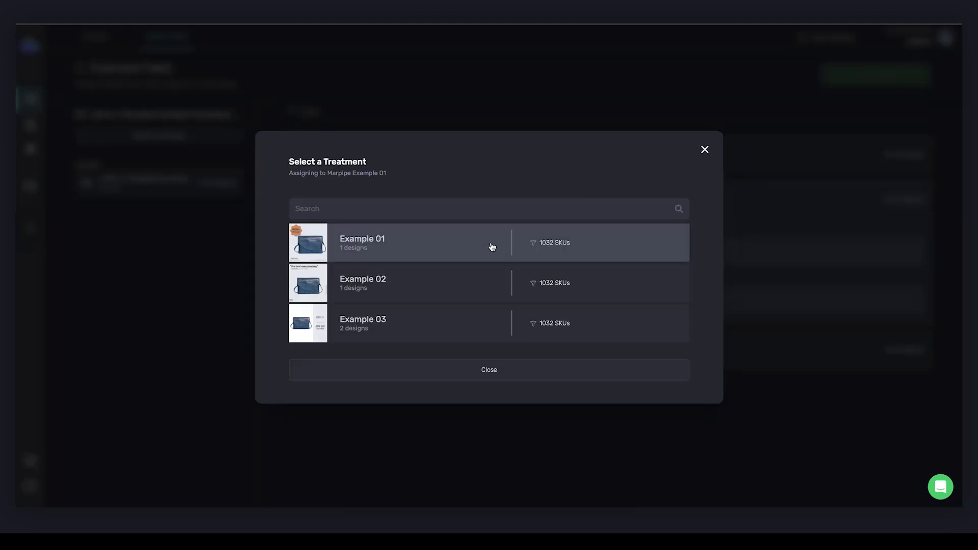
left_click(491, 247)
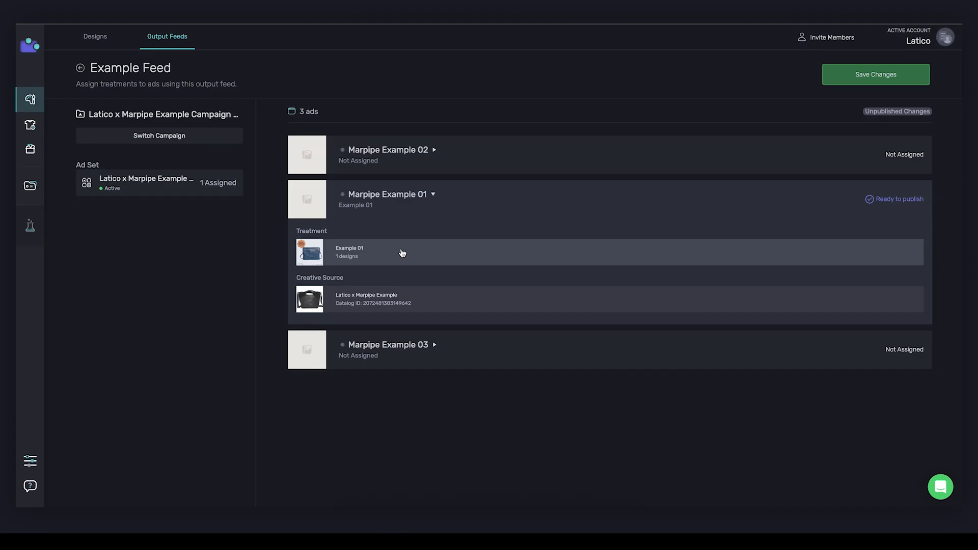
left_click(429, 151)
left_click(405, 203)
left_click(377, 281)
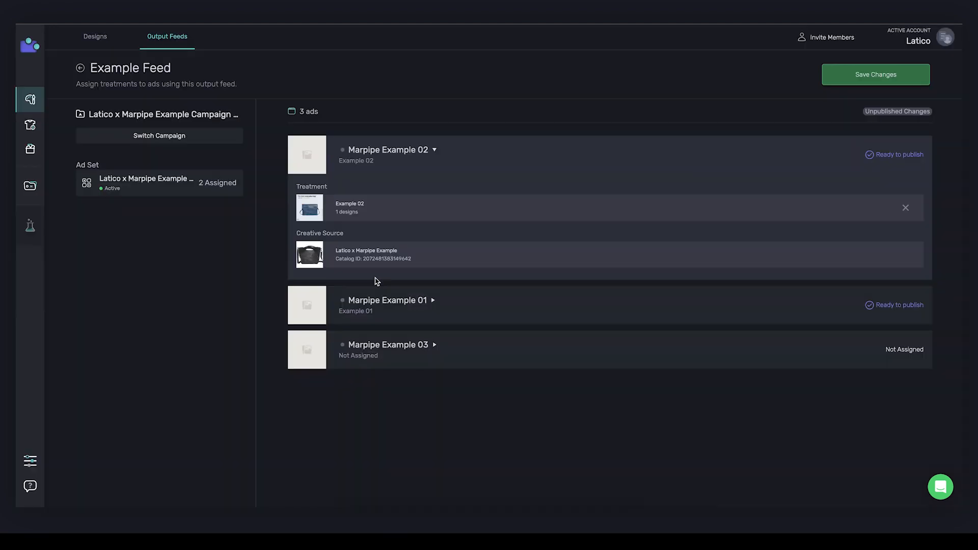
- Assign the Example 03 treatment to the Marpipe Example 03 ad and save the treatment assignments
left_click(397, 347)
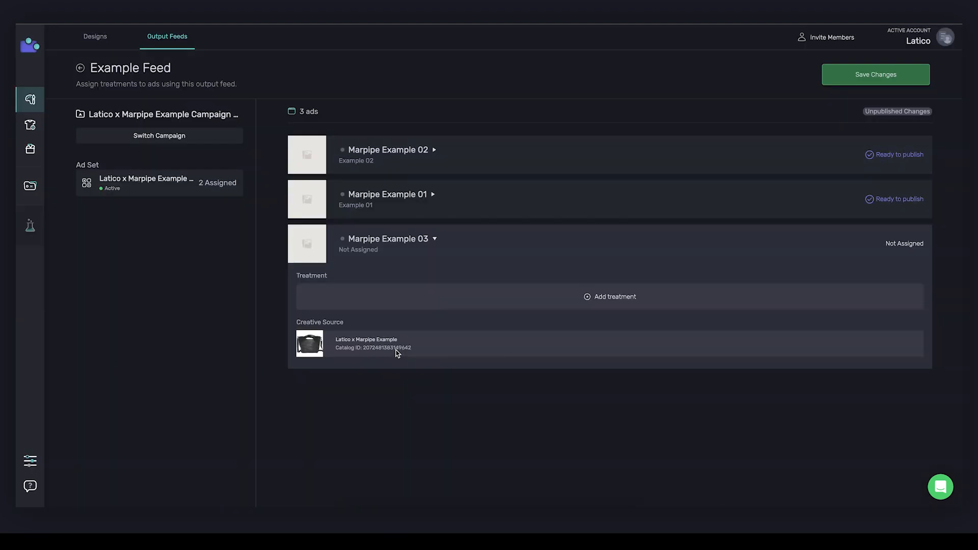
left_click(393, 312)
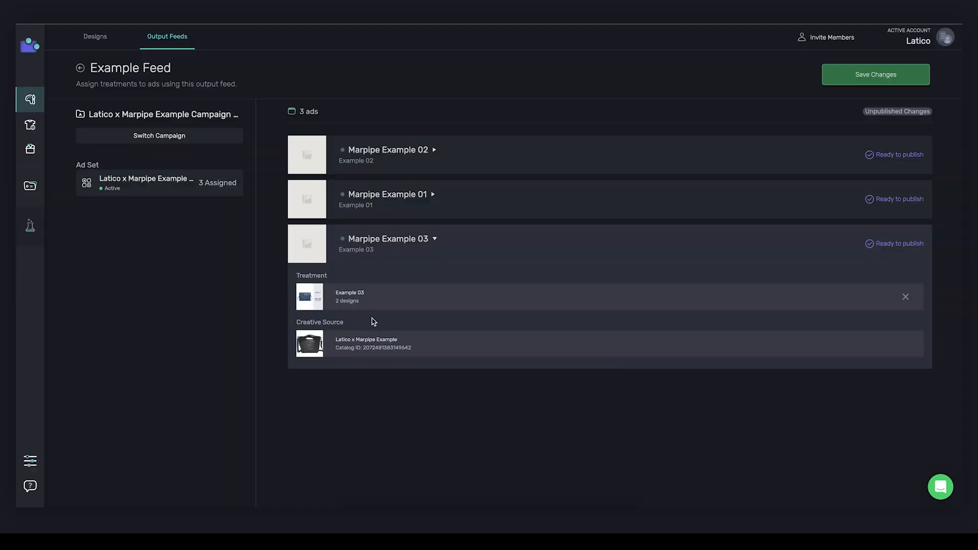
left_click(375, 321)
left_click(400, 304)
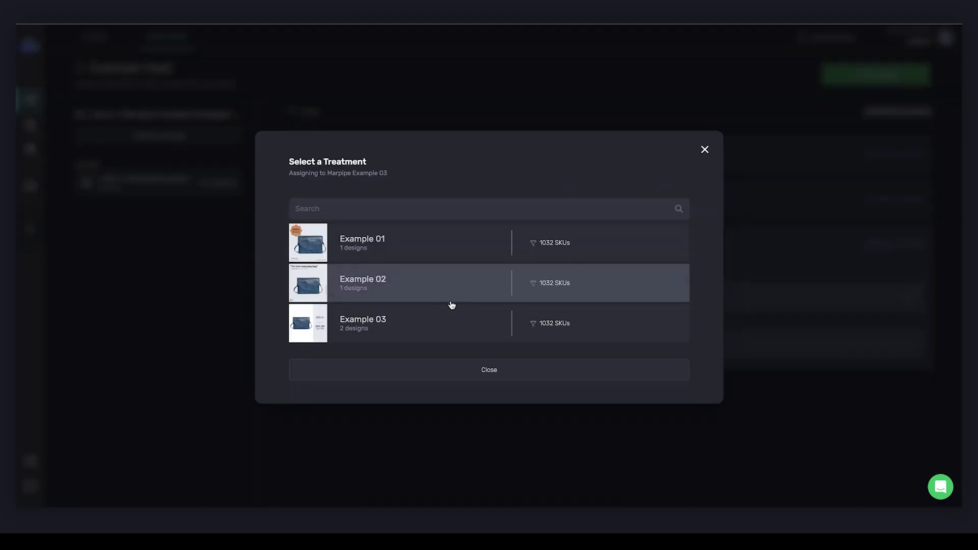
left_click(425, 335)
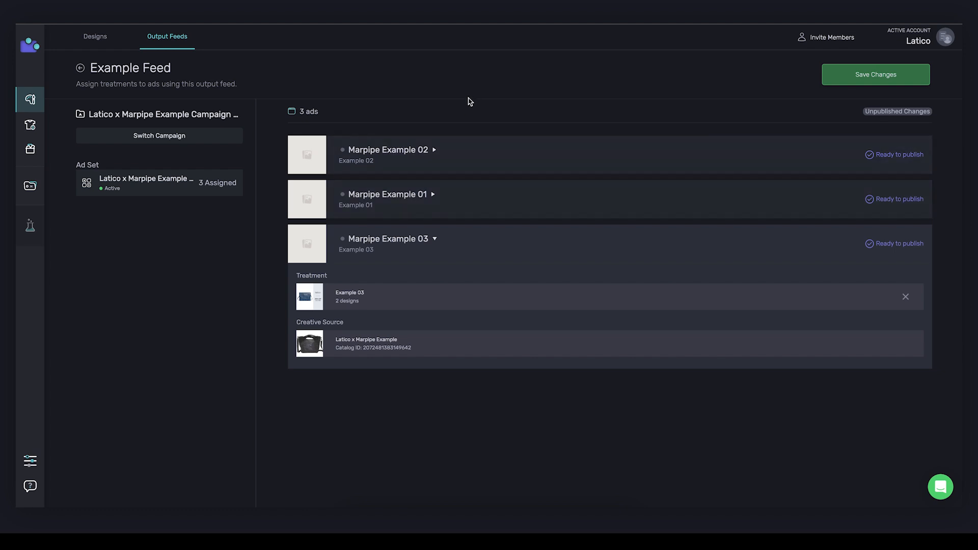
left_click(838, 83)
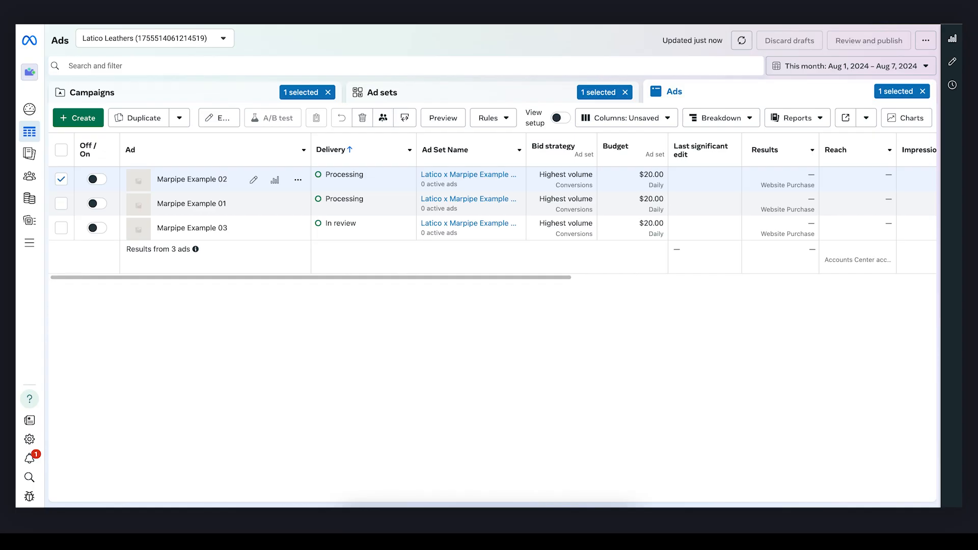
- Preview the Marpipe Example 01 ad in Meta Ads Manager and advance its Facebook Feed carousel to the following product
left_click(61, 204)
left_click(441, 117)
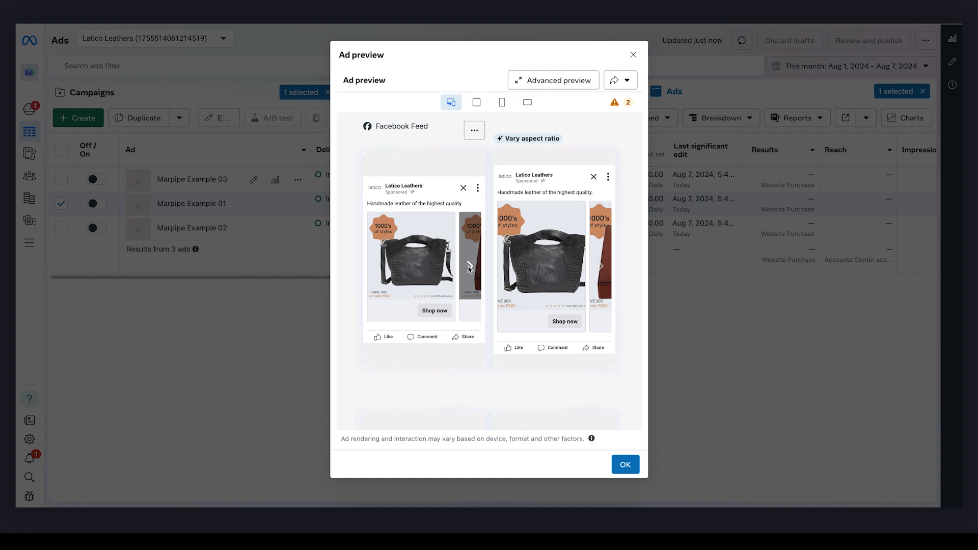
left_click(469, 268)
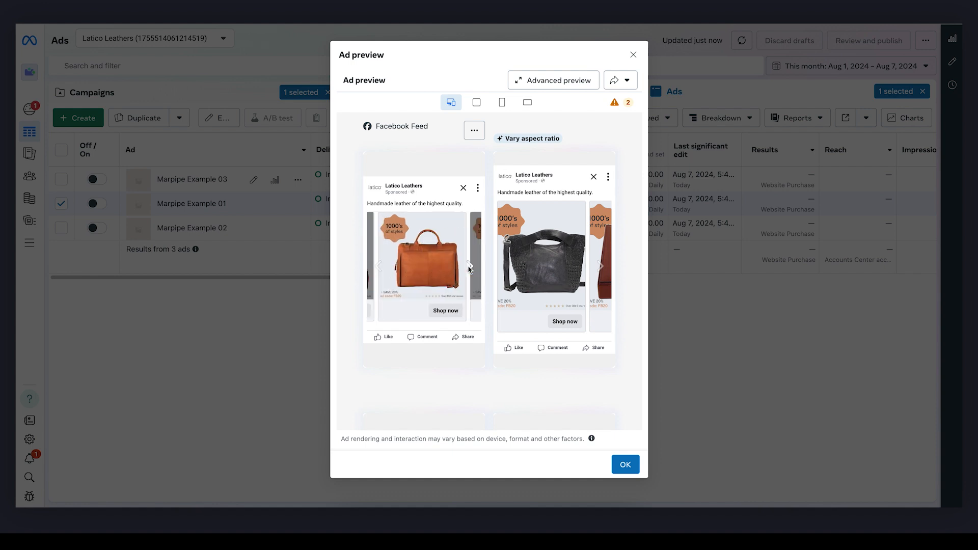
- Preview the Marpipe Example 03 ad instead of Example 01, browse its Facebook Feed carousel forward and back, and close the preview
left_click(301, 364)
left_click(61, 204)
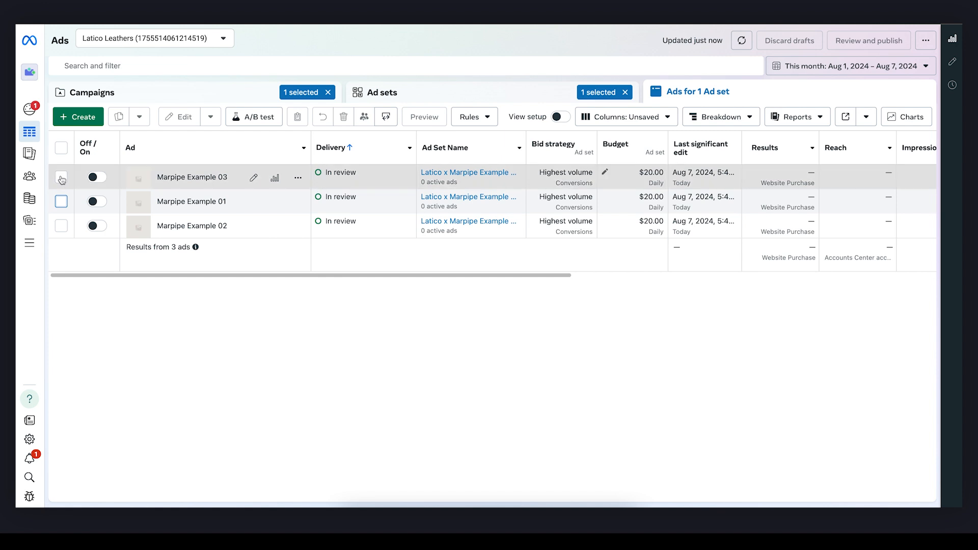
left_click(61, 179)
left_click(447, 125)
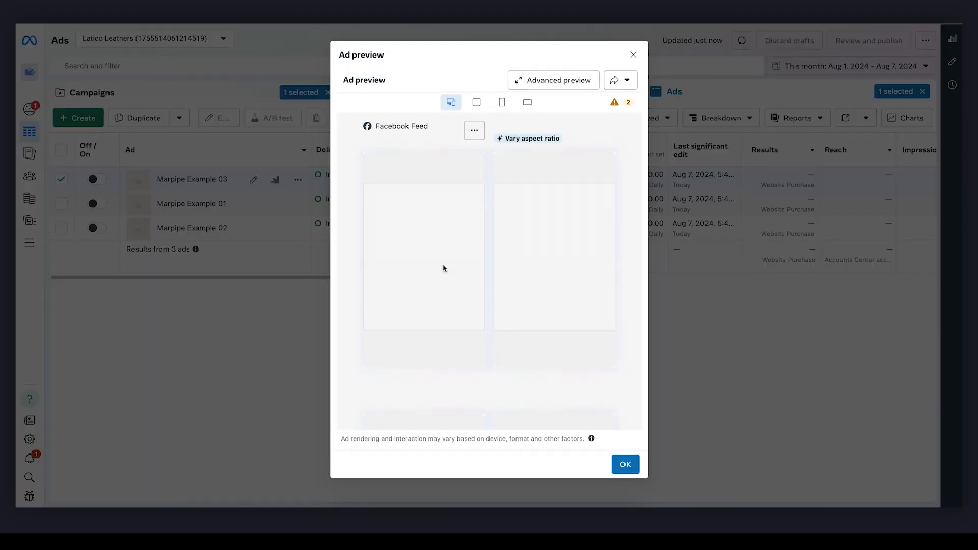
left_click(470, 269)
left_click(471, 269)
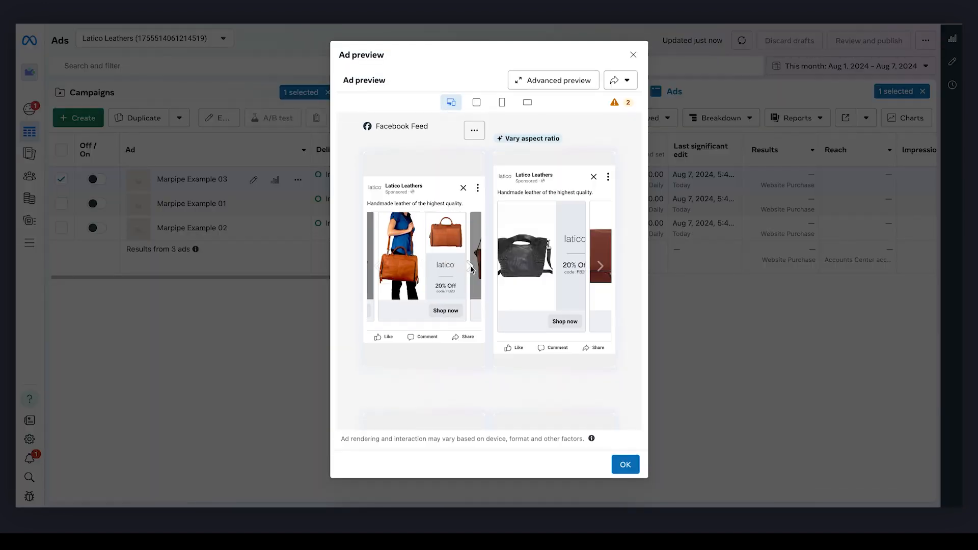
left_click(381, 268)
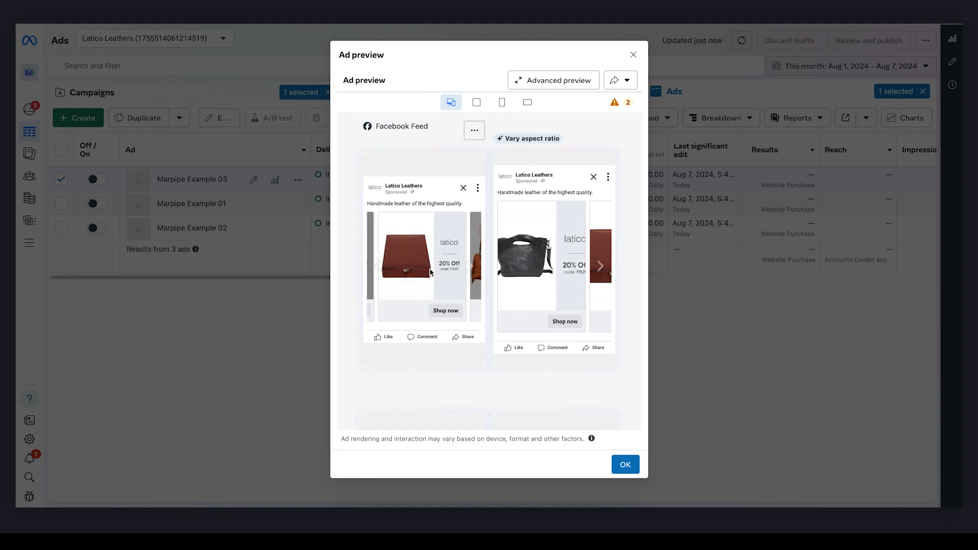
left_click(472, 266)
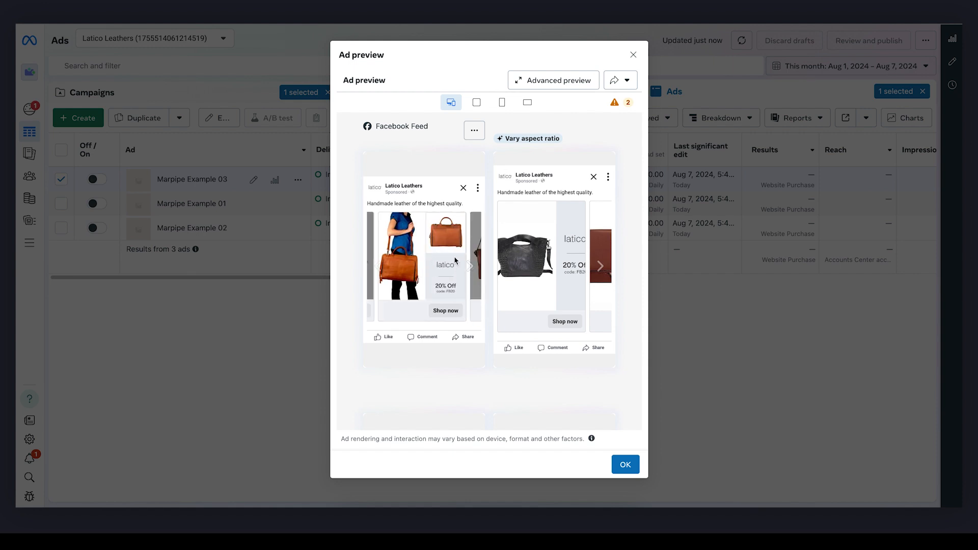
left_click(470, 267)
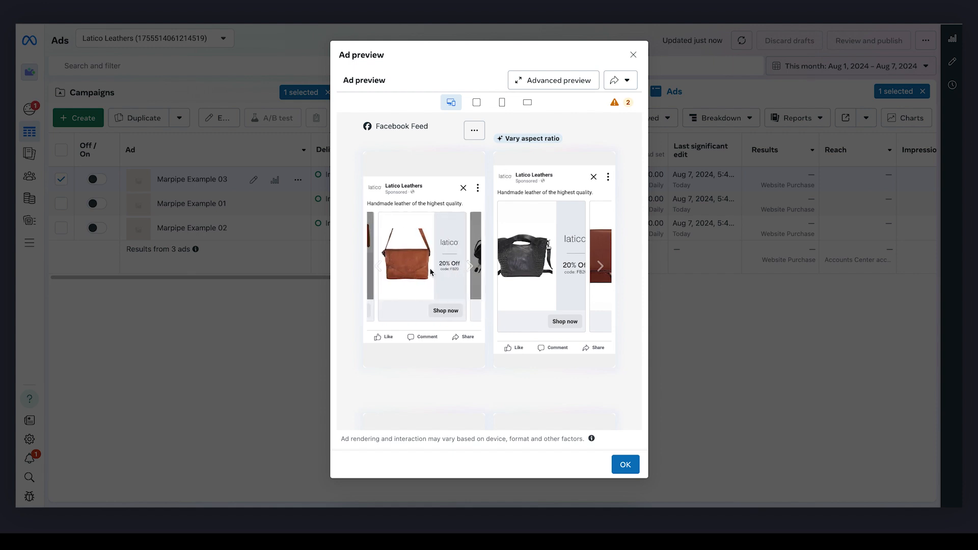
left_click(256, 332)
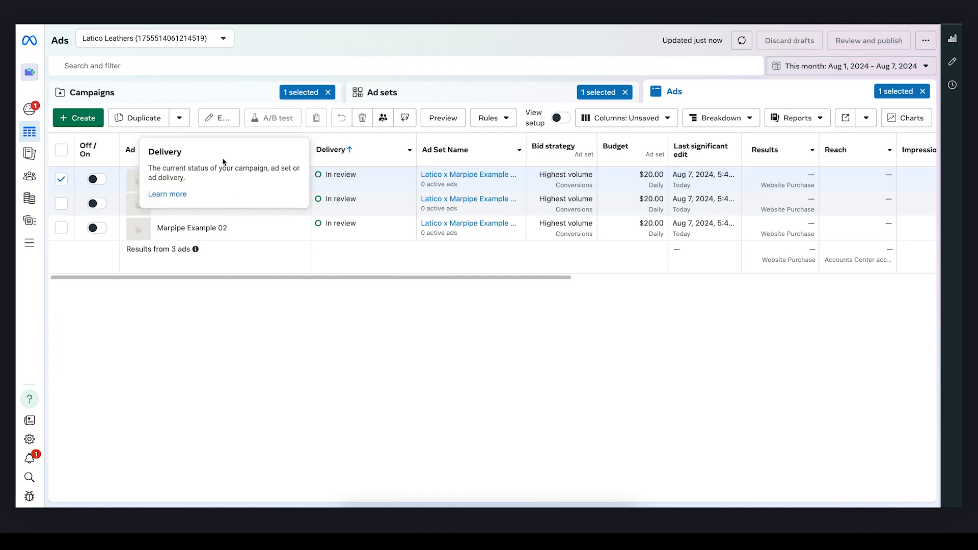
- Preview only the Marpipe Example 02 ad, advance its Facebook Feed and Instagram feed carousels, then close the preview and deselect the ad
left_click(62, 179)
left_click(61, 228)
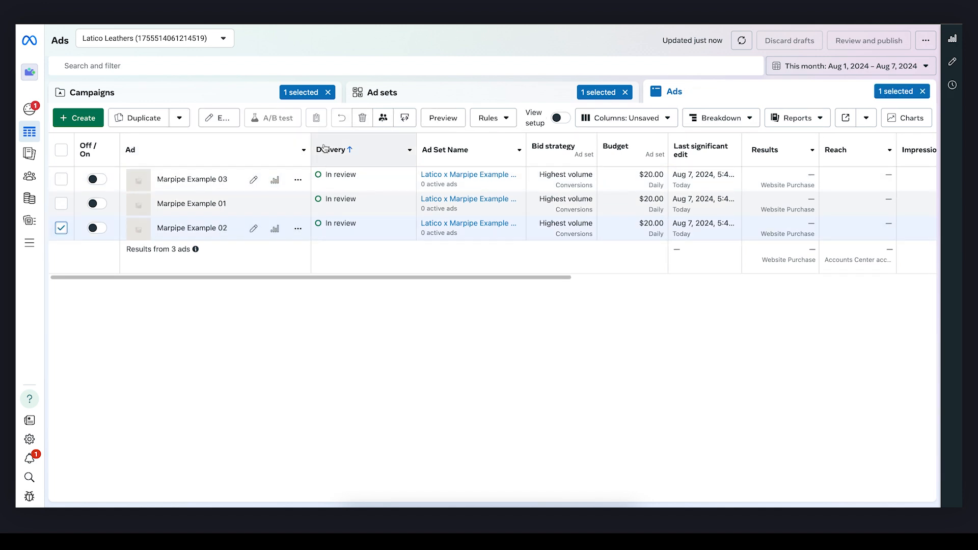
left_click(438, 120)
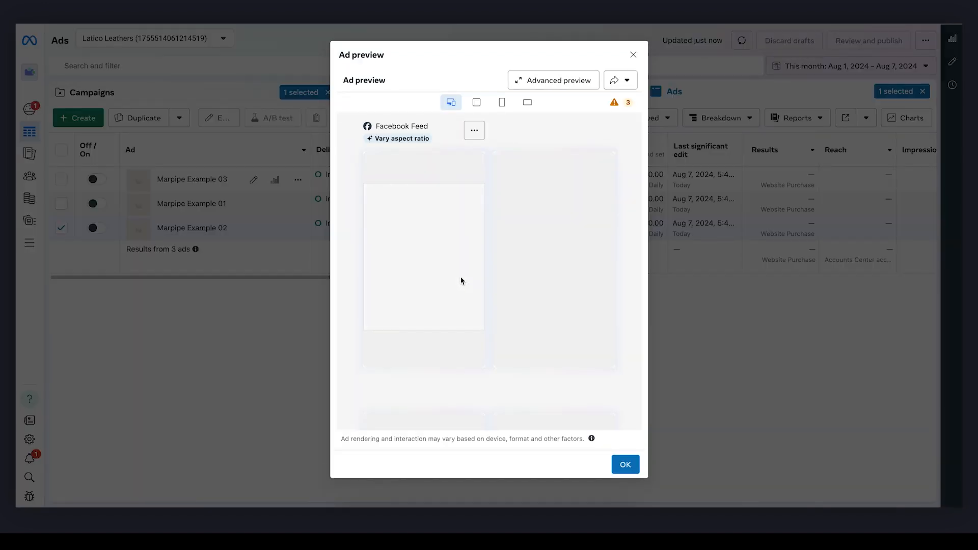
left_click(469, 268)
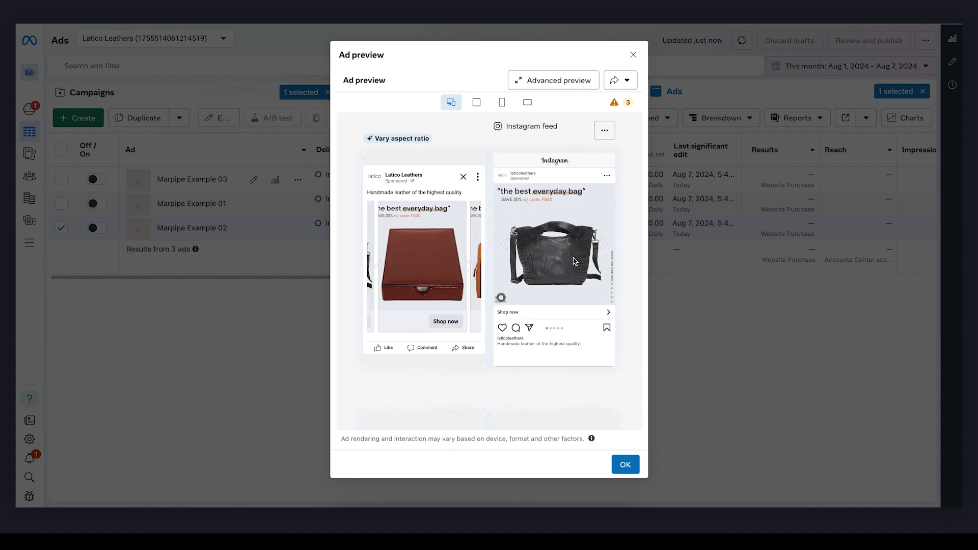
left_click(604, 250)
left_click(604, 251)
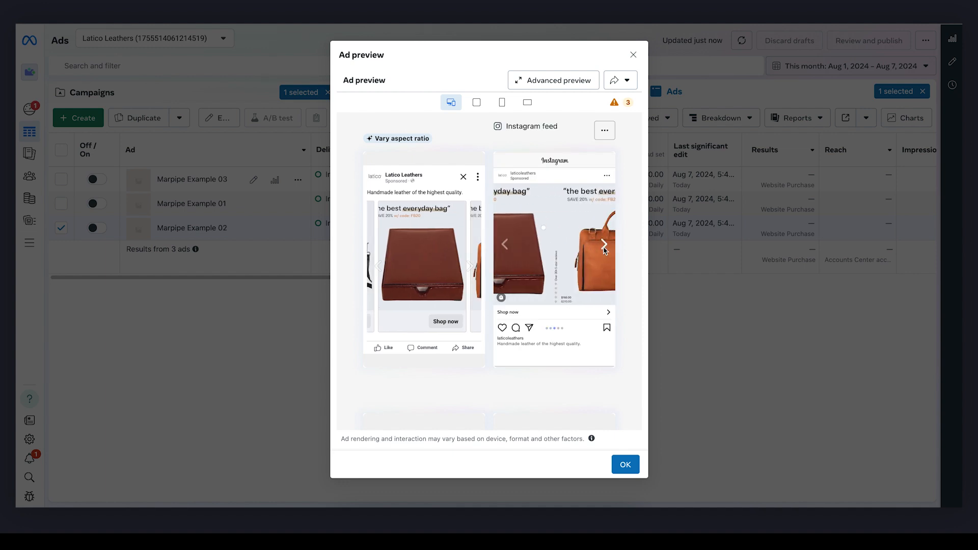
left_click(605, 250)
left_click(710, 356)
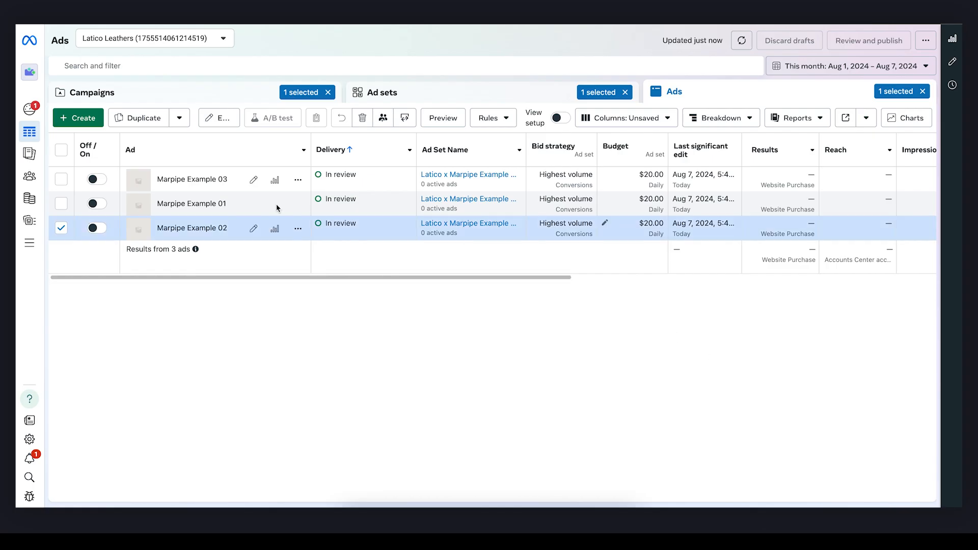
left_click(62, 229)
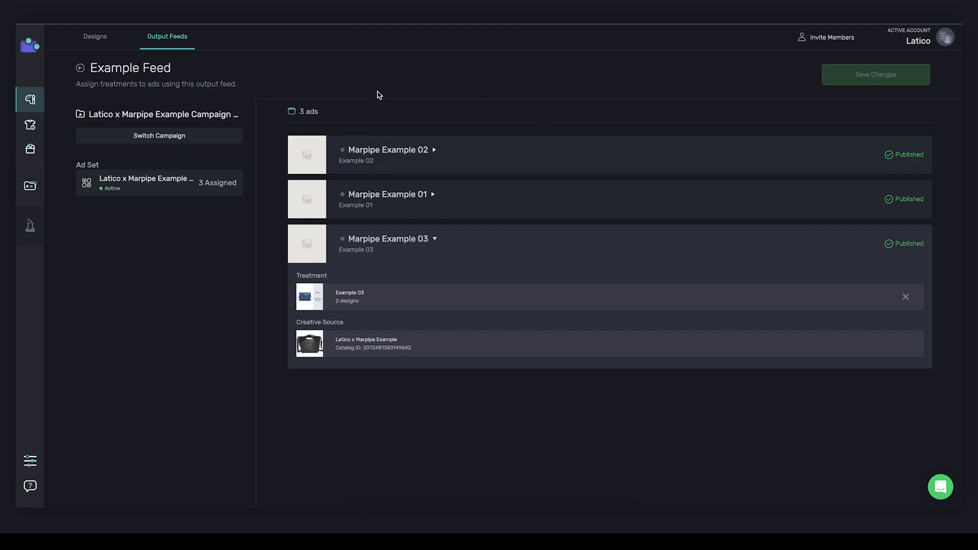
- In Marpipe, return from the ad assignments to the Example Feed overview and enable updating Meta catalogs on publish
left_click(80, 69)
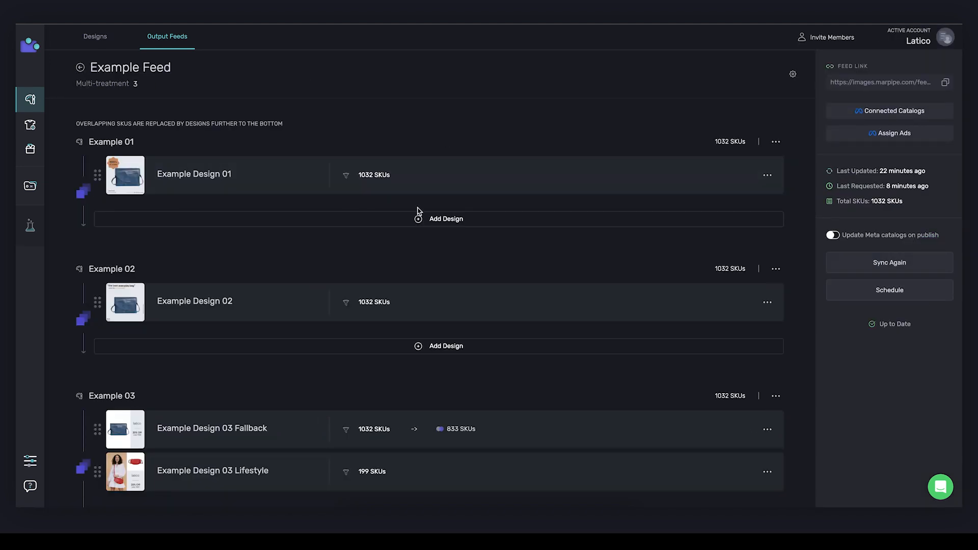
scroll(417, 211, "down", 1)
scroll(217, 234, "up", 1)
scroll(540, 133, "down", 1)
mouse_move(173, 215)
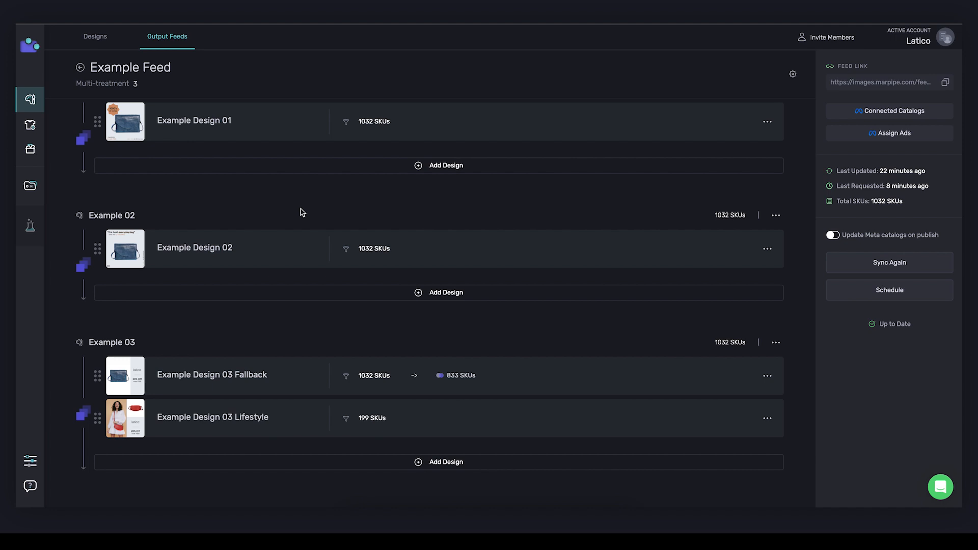
scroll(326, 224, "down", 1)
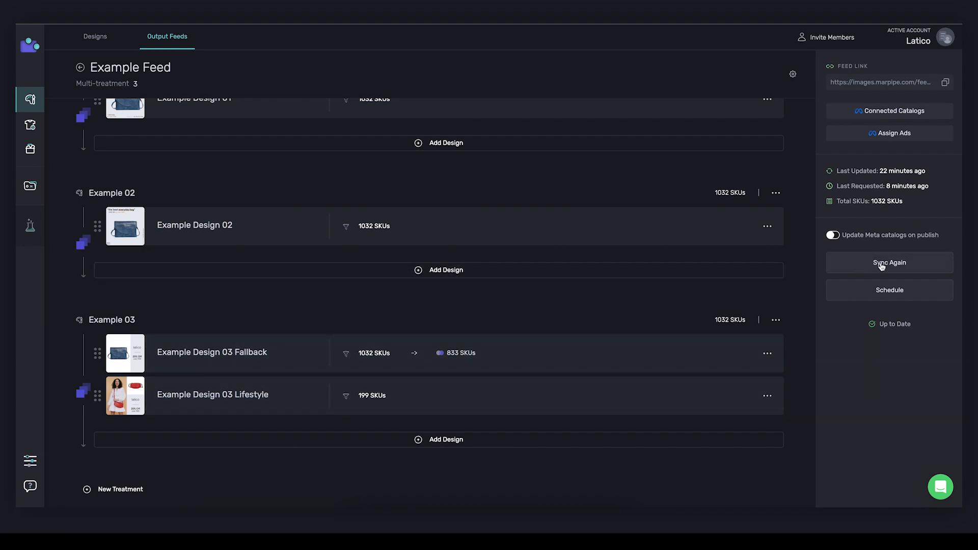
left_click(834, 237)
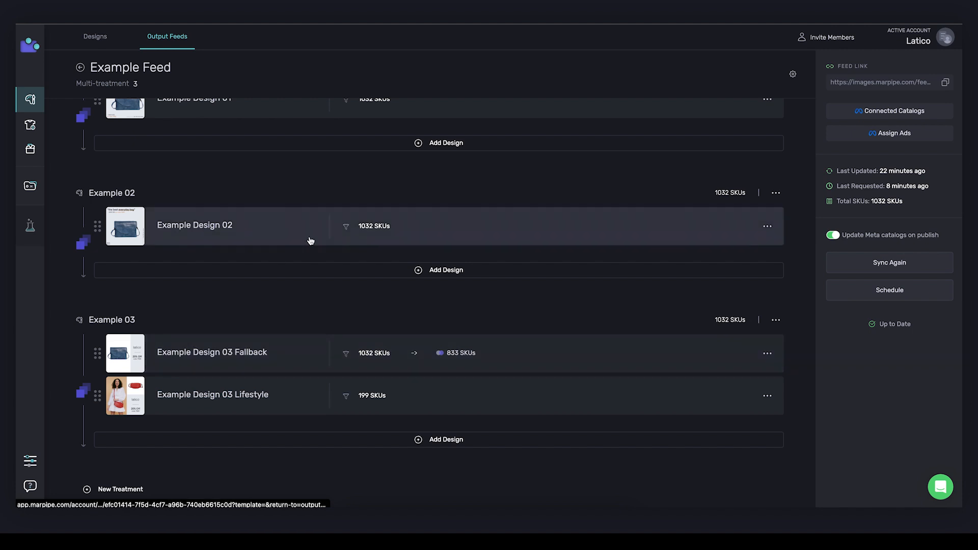
scroll(310, 240, "up", 2)
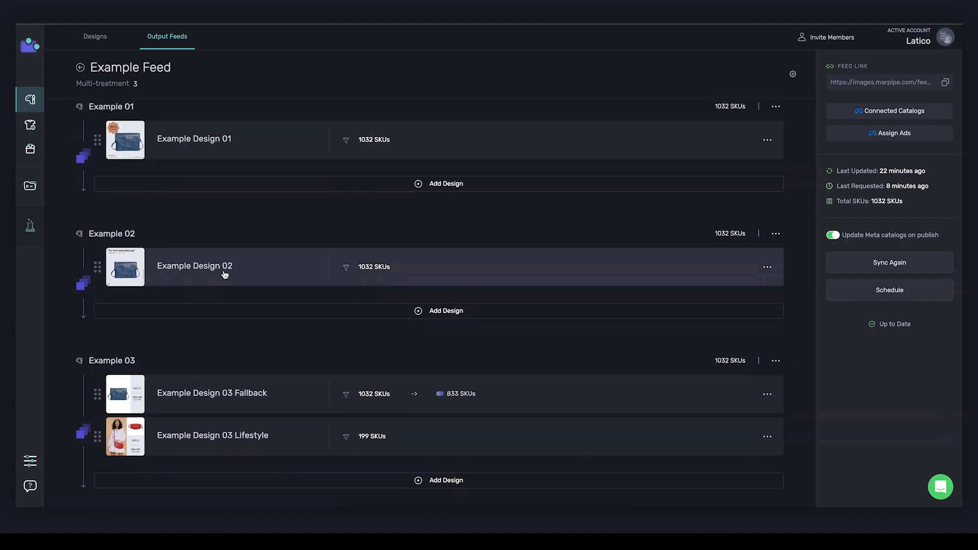
scroll(225, 274, "up", 1)
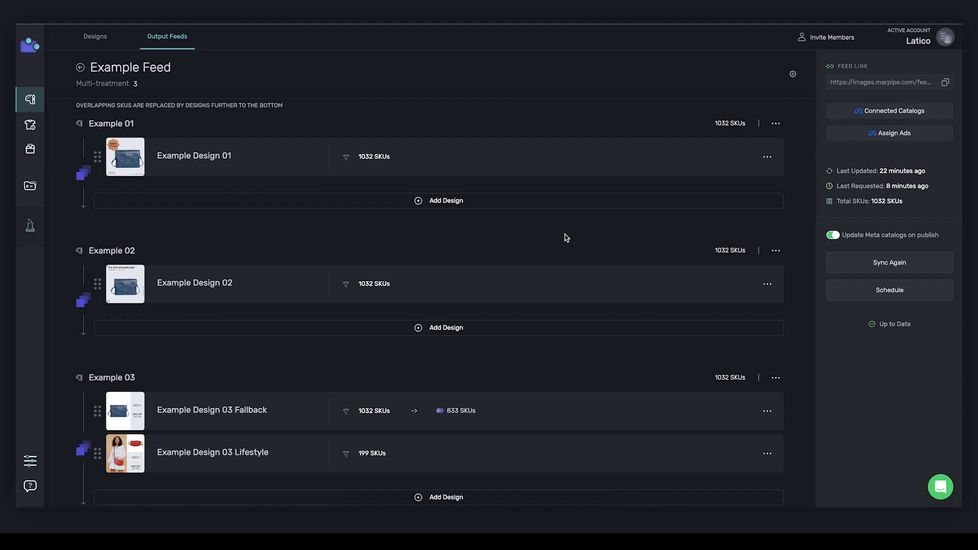
scroll(390, 260, "up", 1)
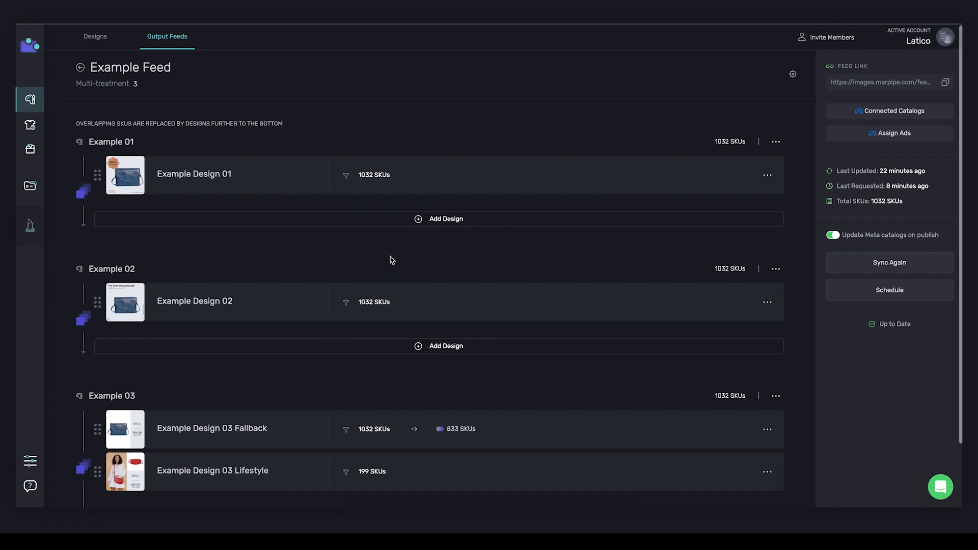